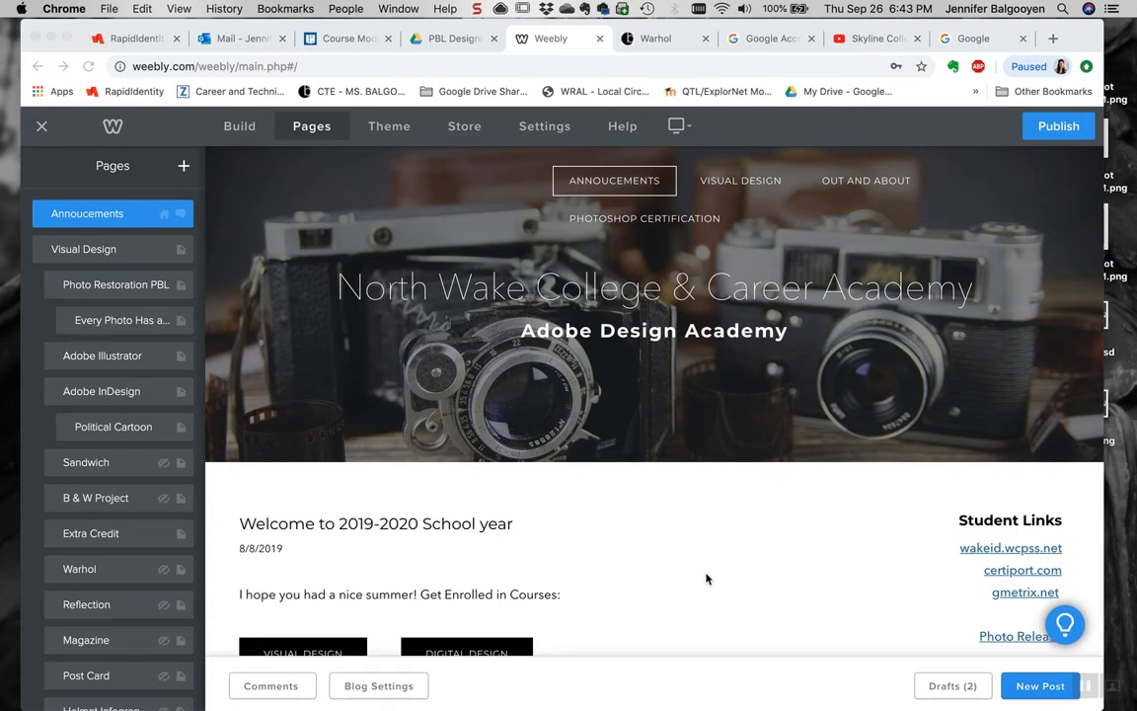
Look through the site's page list and the posts on the Annoucements page
scroll(707, 579, "down", 3)
scroll(707, 579, "up", 3)
scroll(99, 622, "down", 5)
scroll(74, 612, "up", 5)
scroll(128, 533, "down", 1)
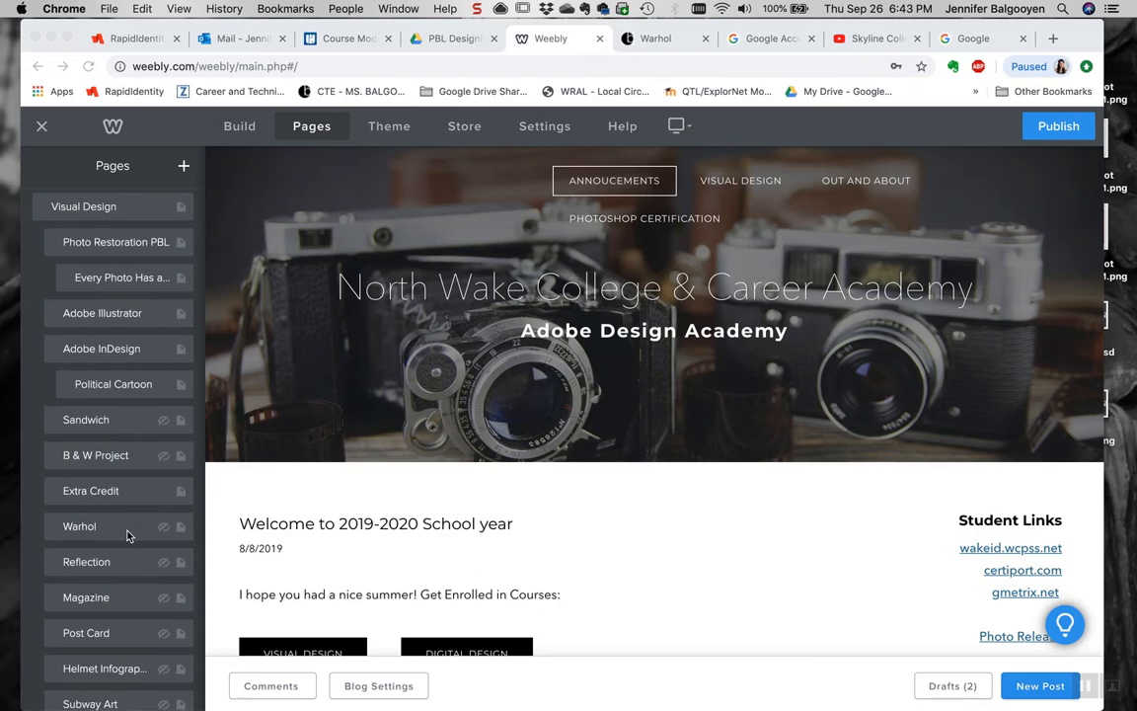
scroll(127, 534, "down", 10)
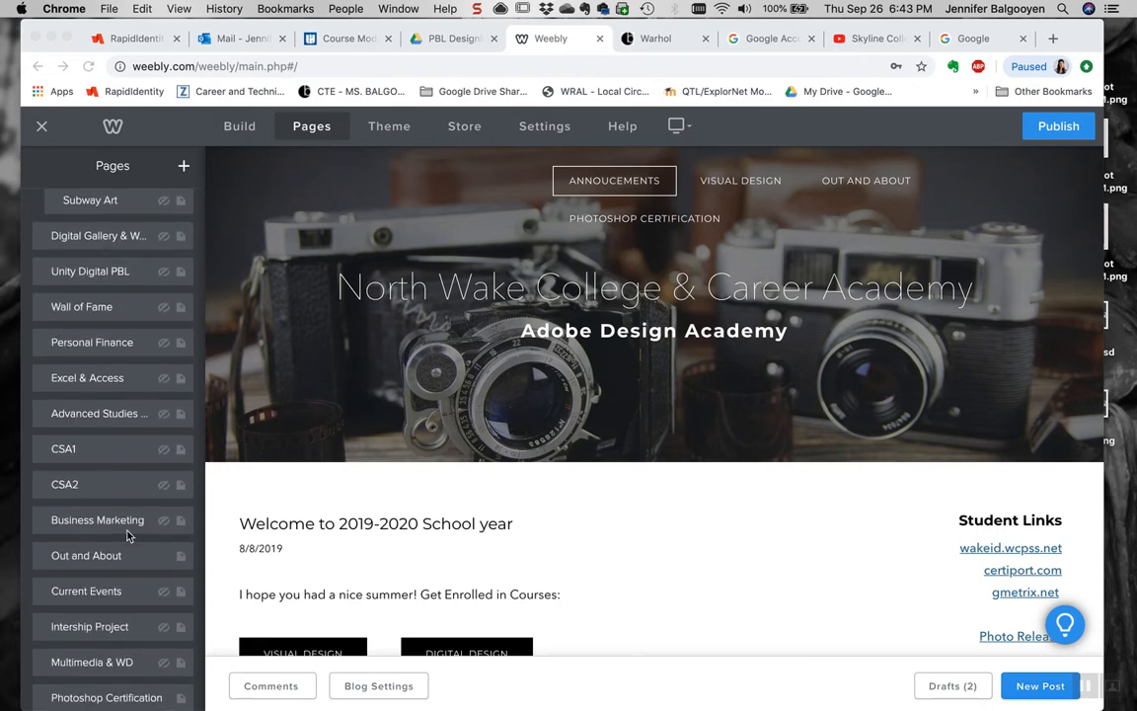
scroll(127, 536, "up", 1)
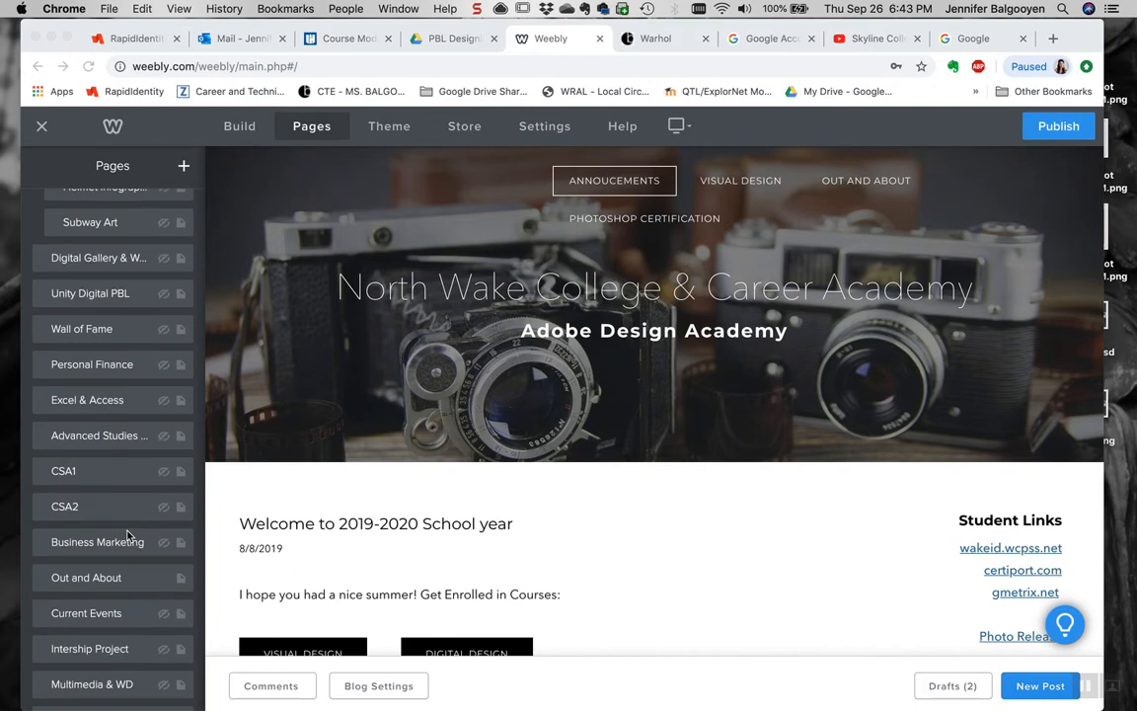
scroll(127, 534, "up", 12)
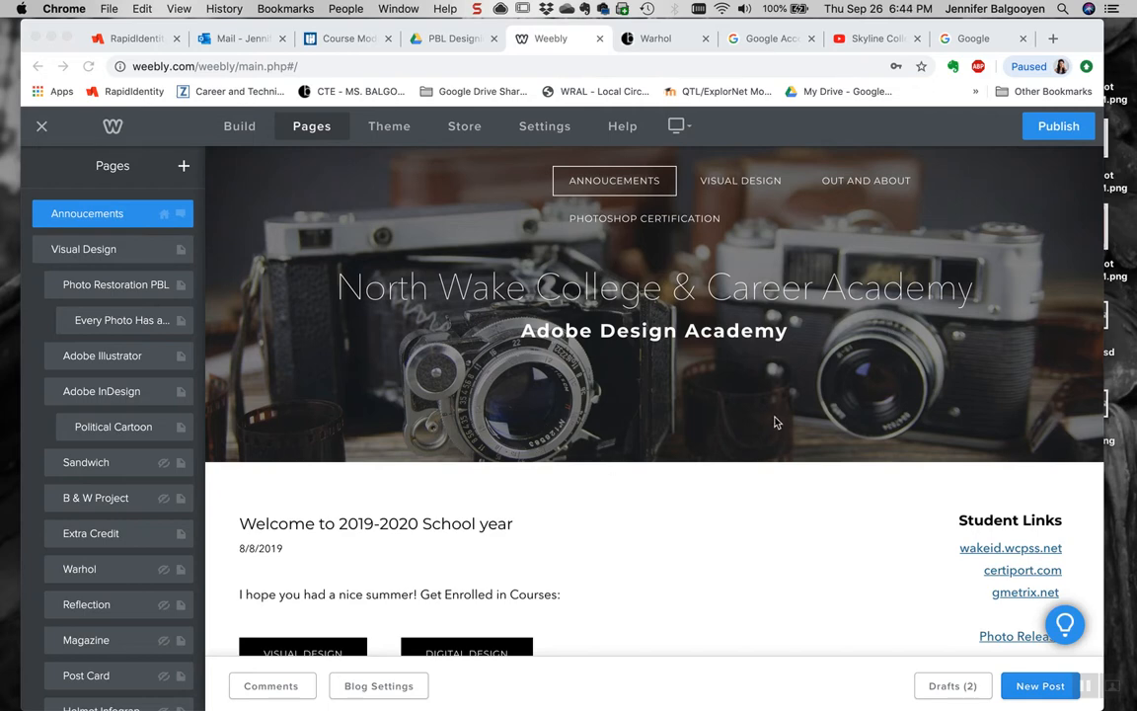
scroll(646, 578, "down", 8)
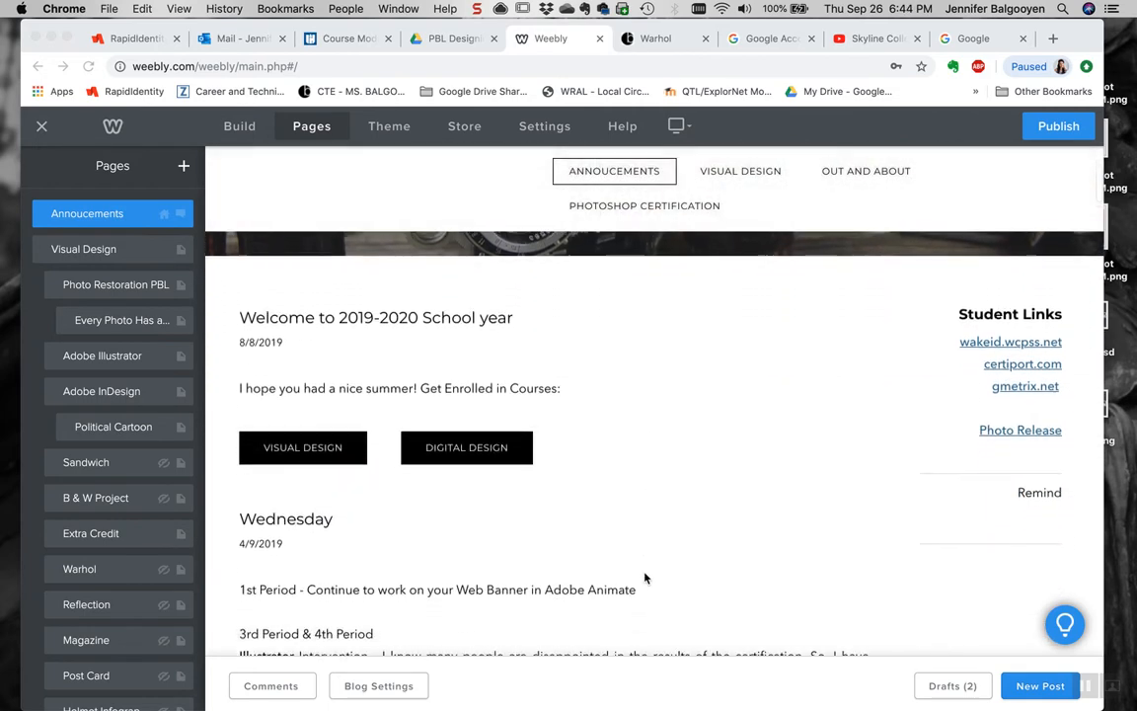
scroll(646, 579, "down", 8)
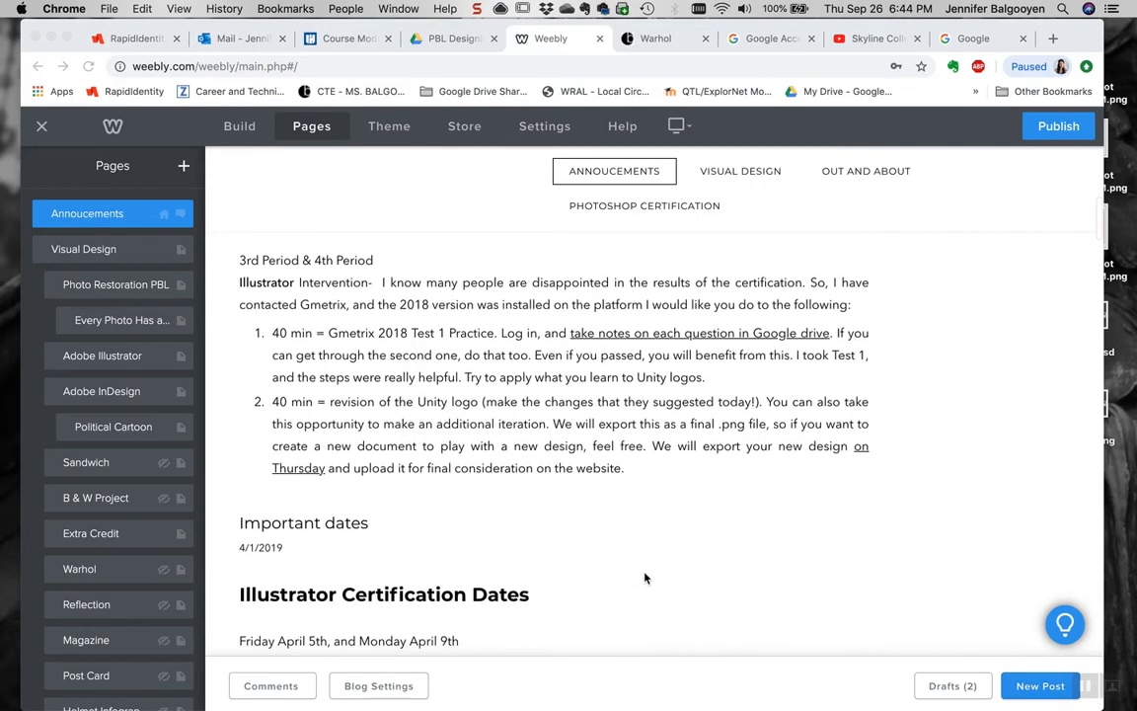
scroll(646, 578, "up", 14)
scroll(646, 578, "up", 3)
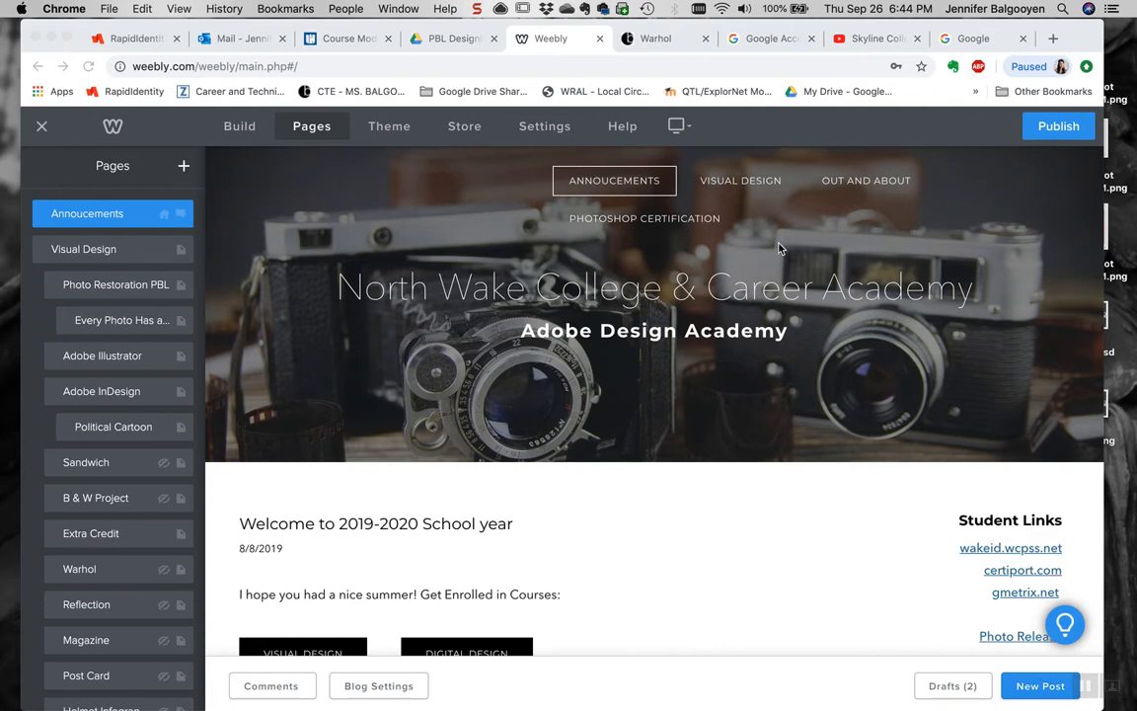
Add a new standard page to the site and name it PBL
left_click(183, 170)
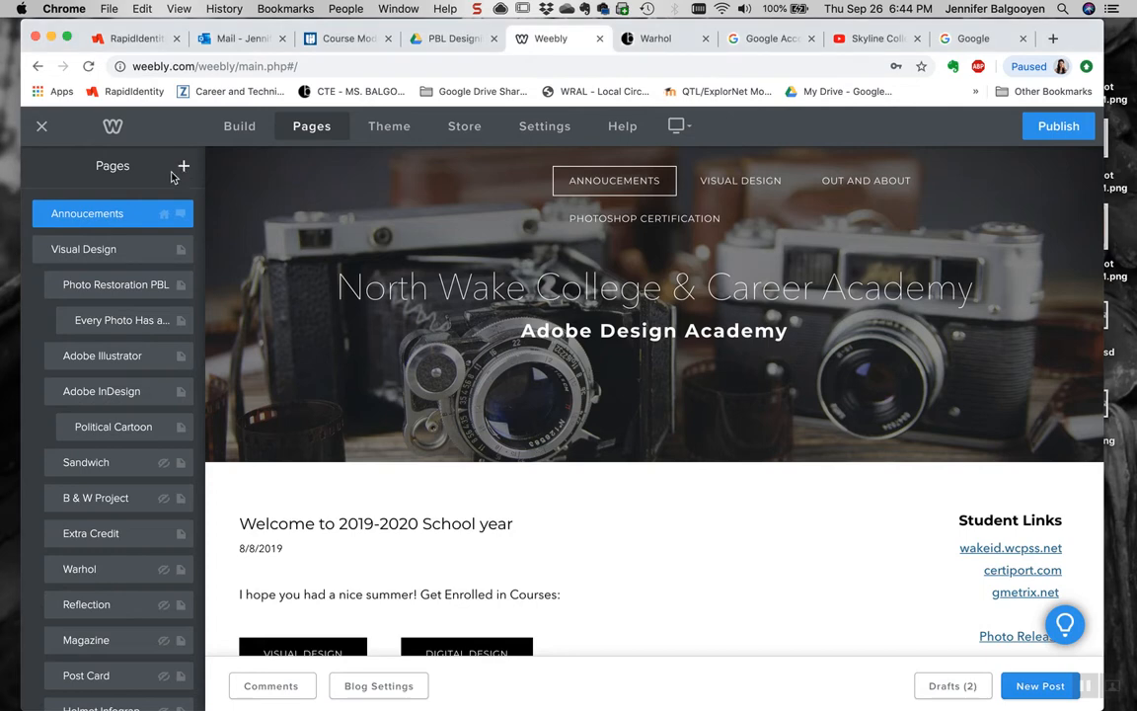
left_click(183, 169)
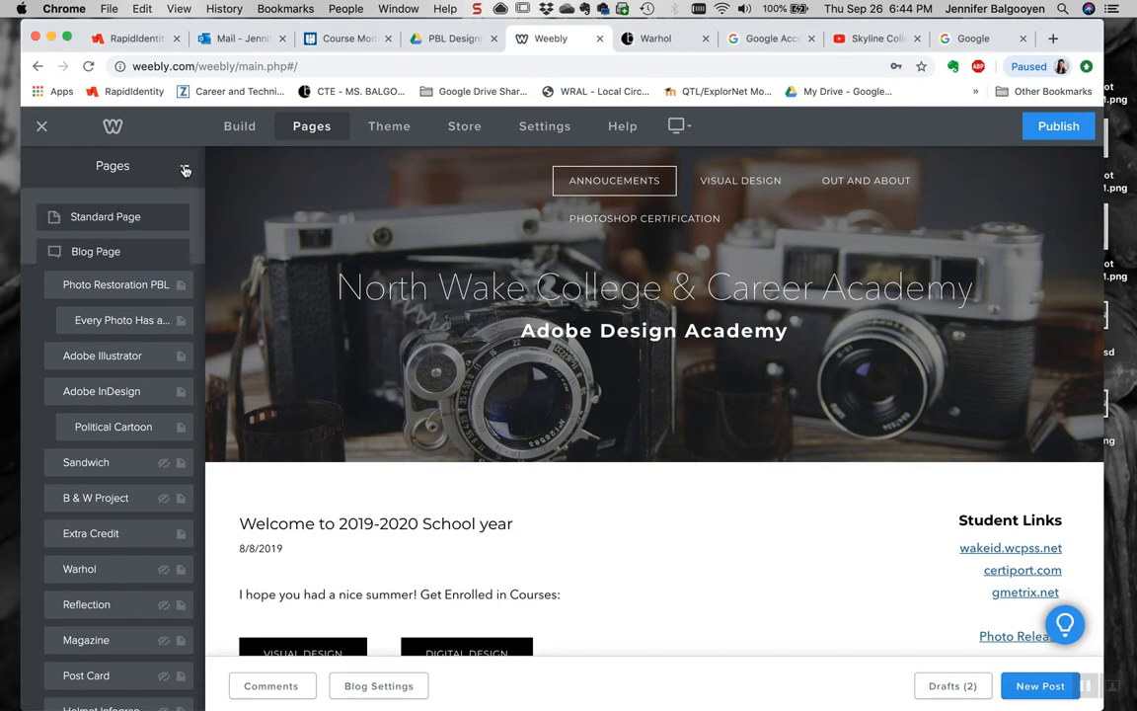
left_click(119, 216)
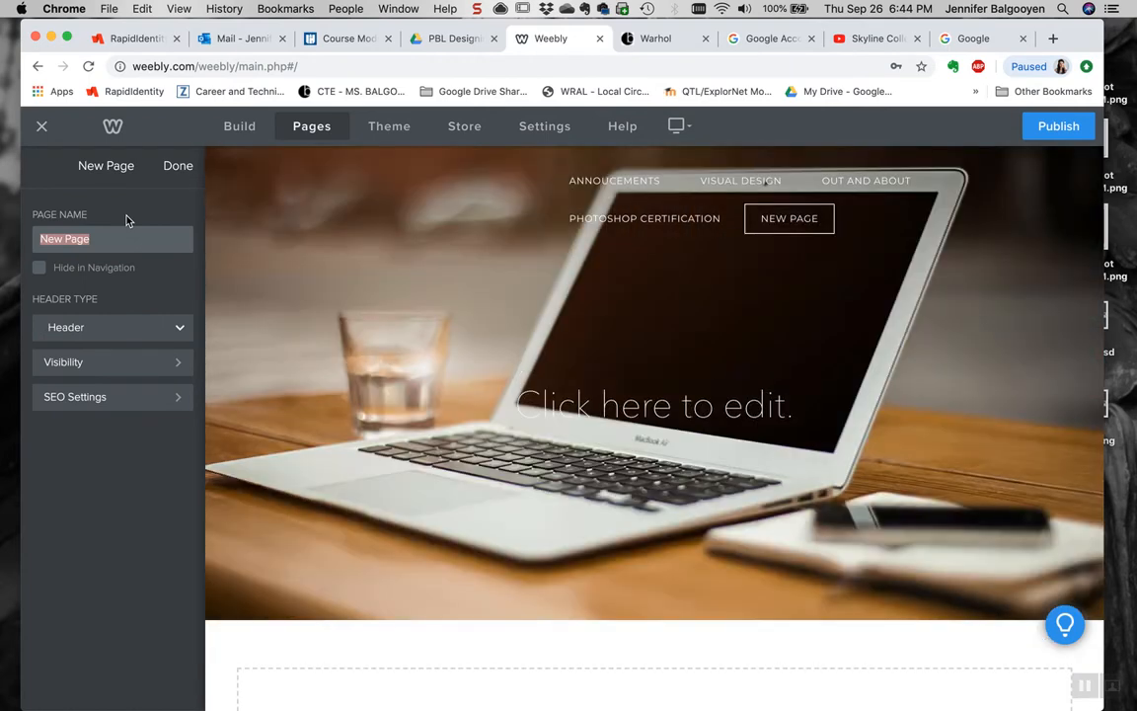
type("PBL")
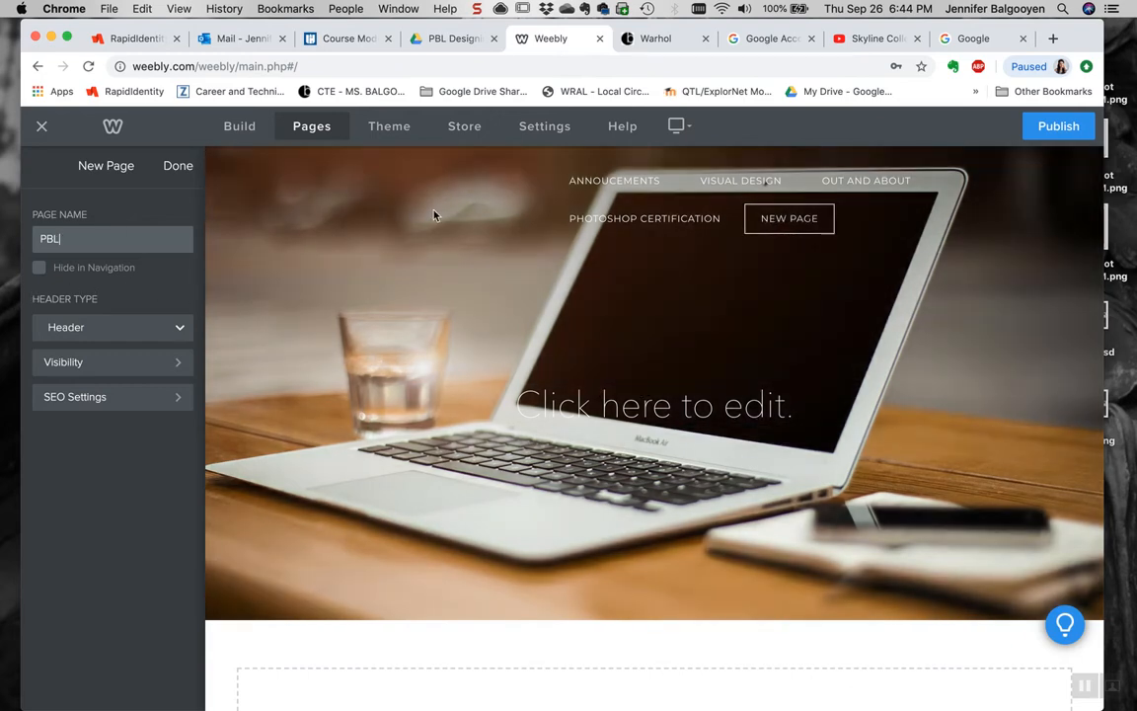
mouse_move(703, 180)
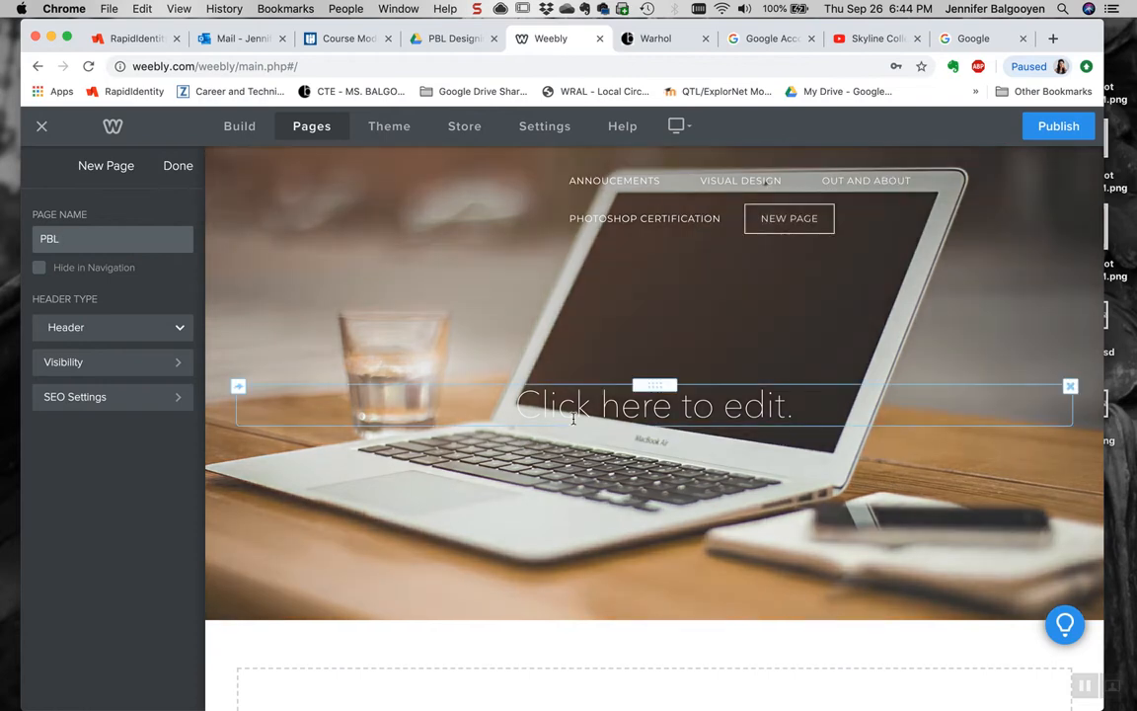
left_click(816, 602)
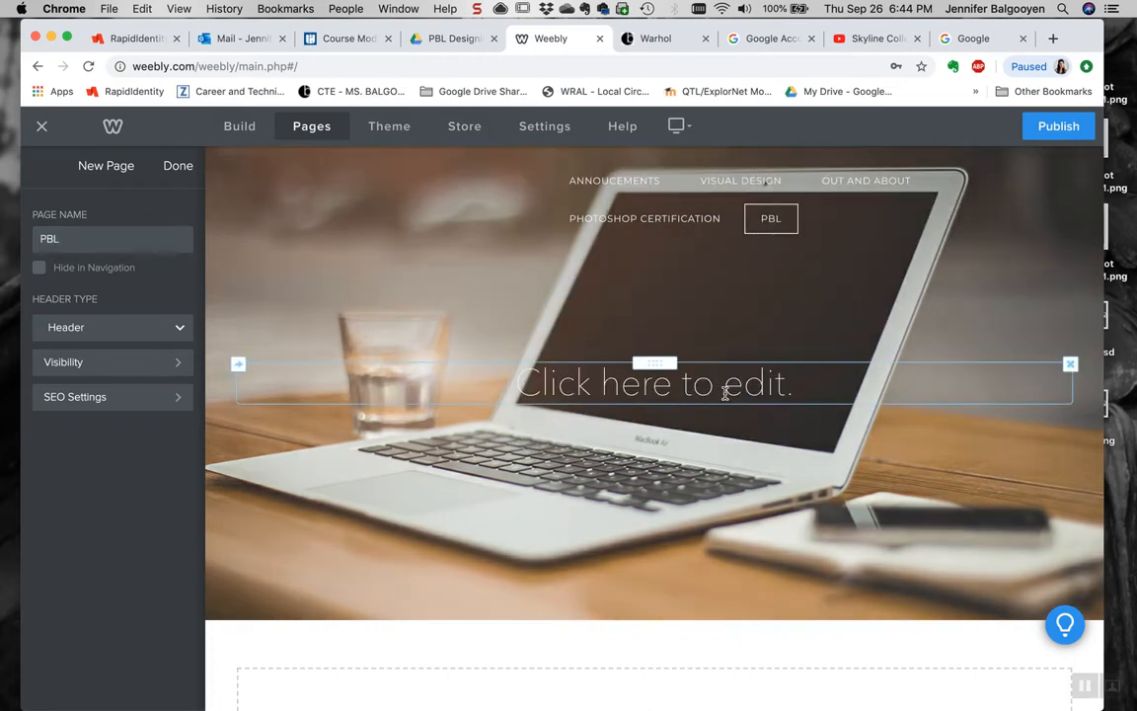
Replace the placeholder text in the PBL page's header with "Title"
left_click(725, 393)
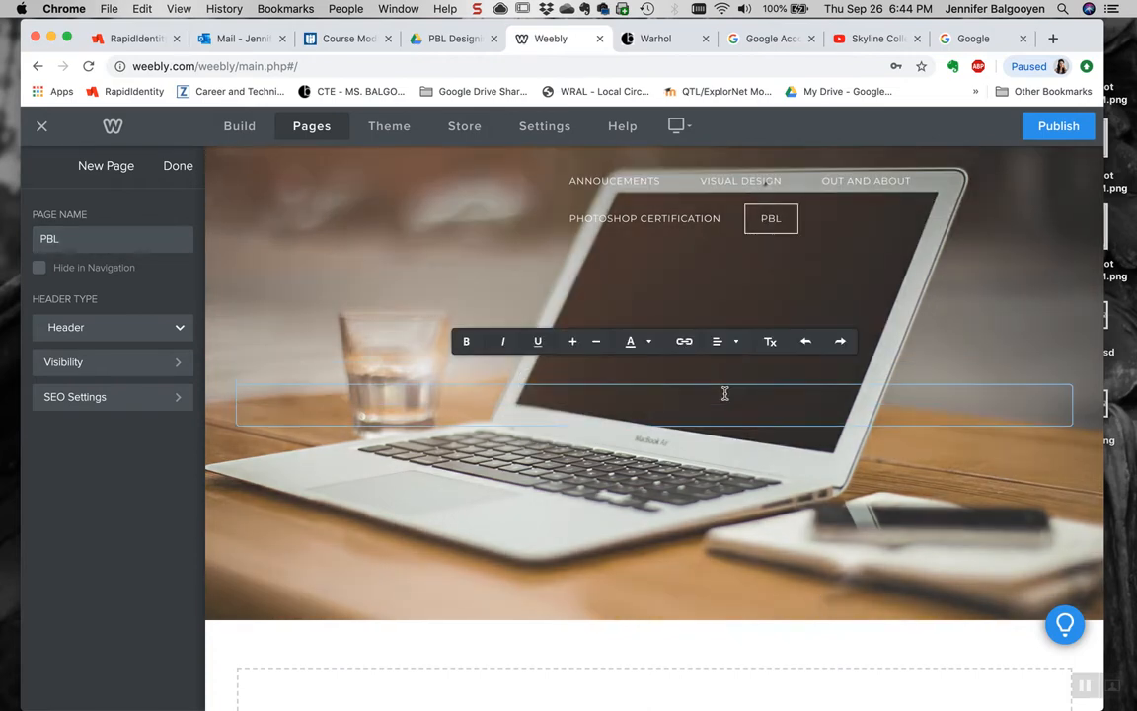
type("Title")
key("BackSpace")
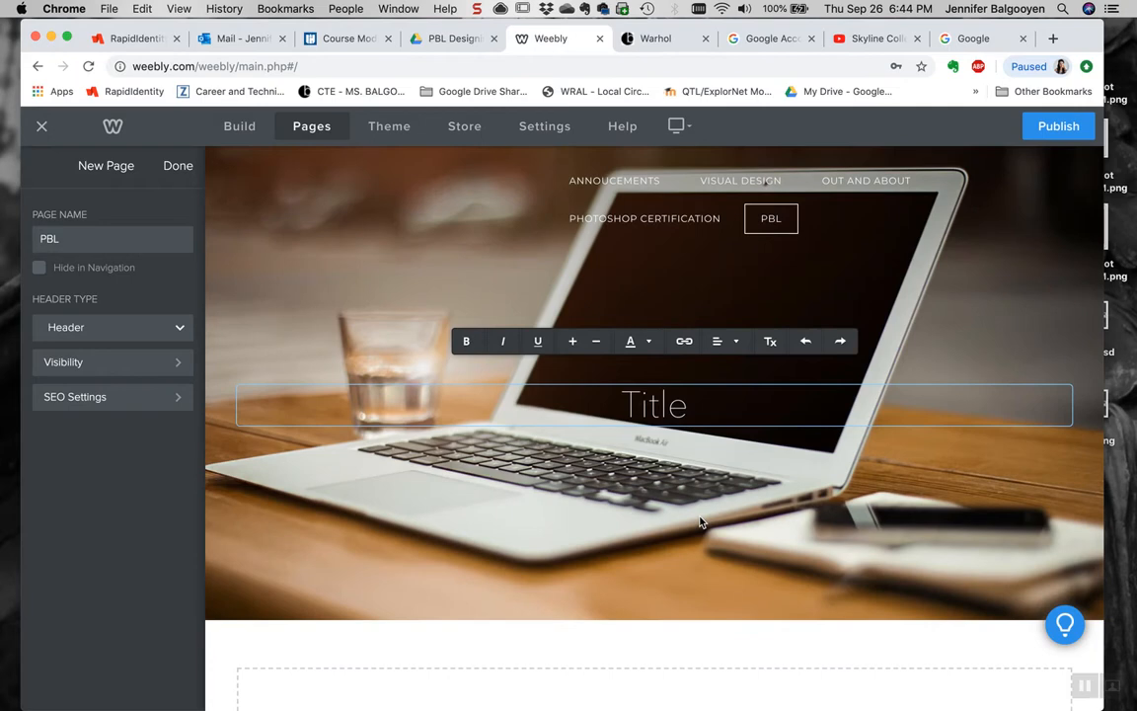
left_click(700, 522)
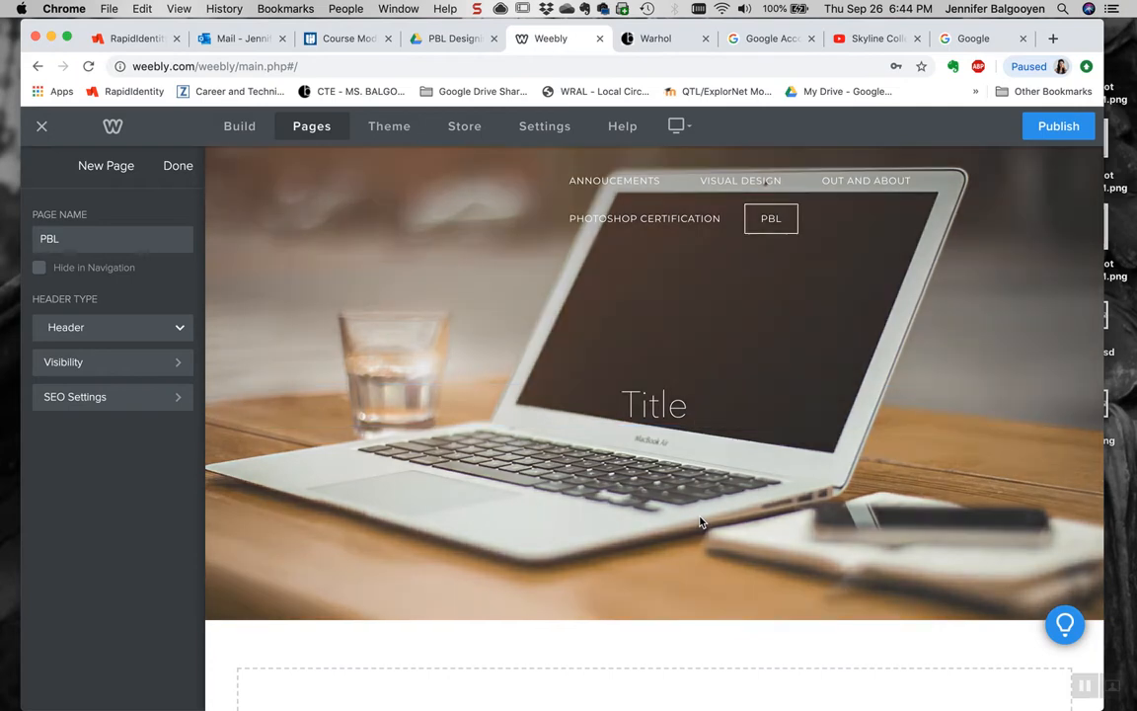
Shorten the PBL page's header image so that it ends just below the laptop keyboard
mouse_move(643, 619)
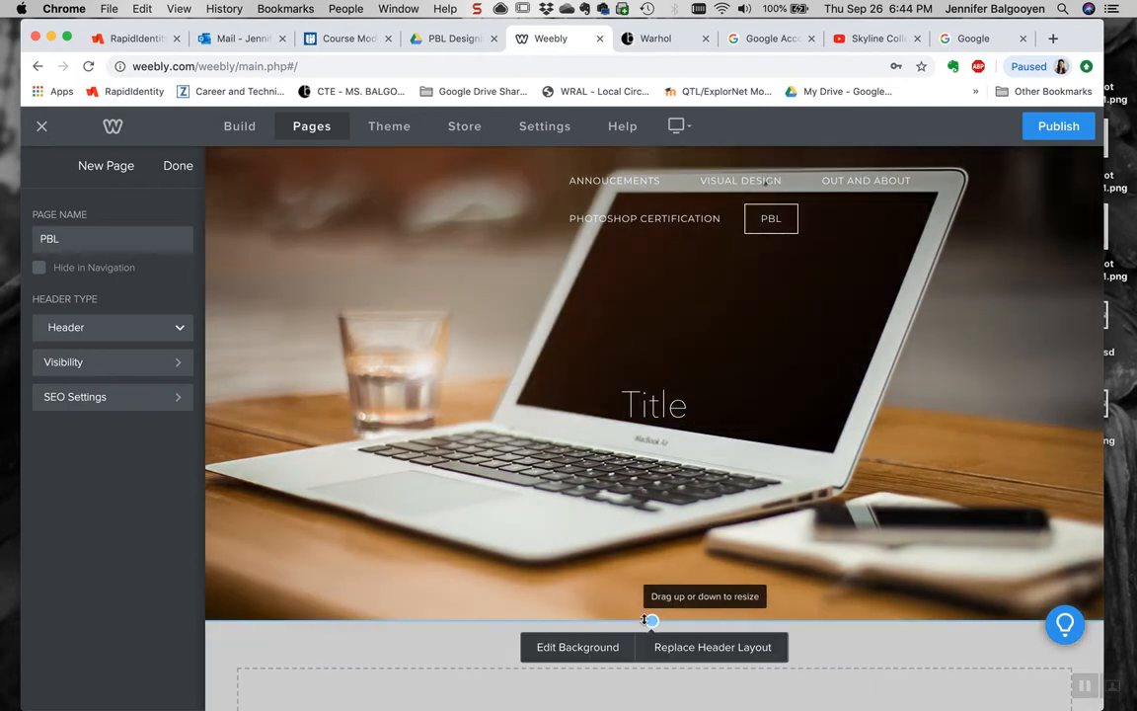
left_click_drag(643, 618, 637, 426)
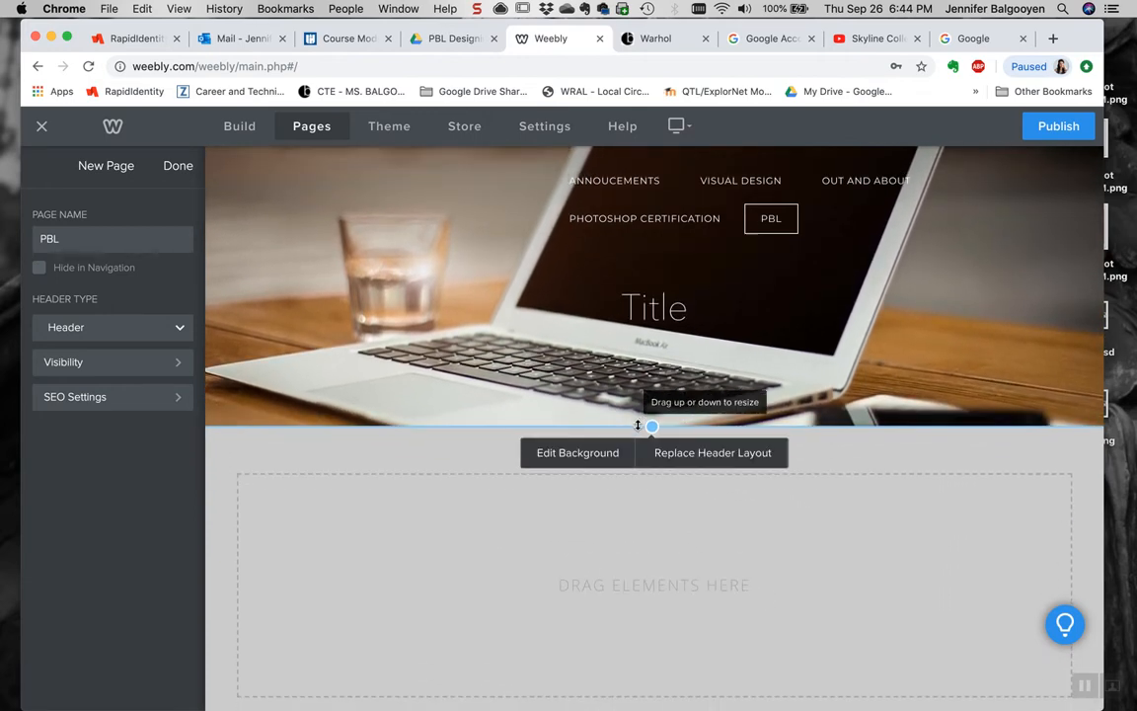
left_click(553, 532)
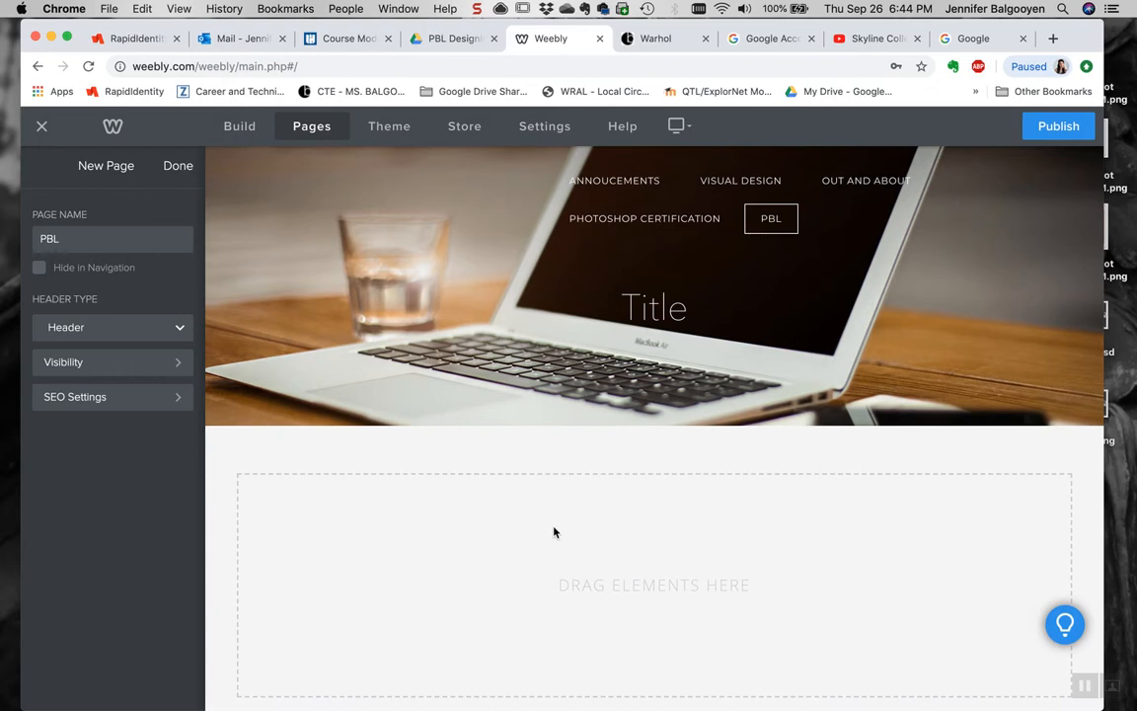
scroll(554, 532, "down", 2)
scroll(554, 532, "up", 2)
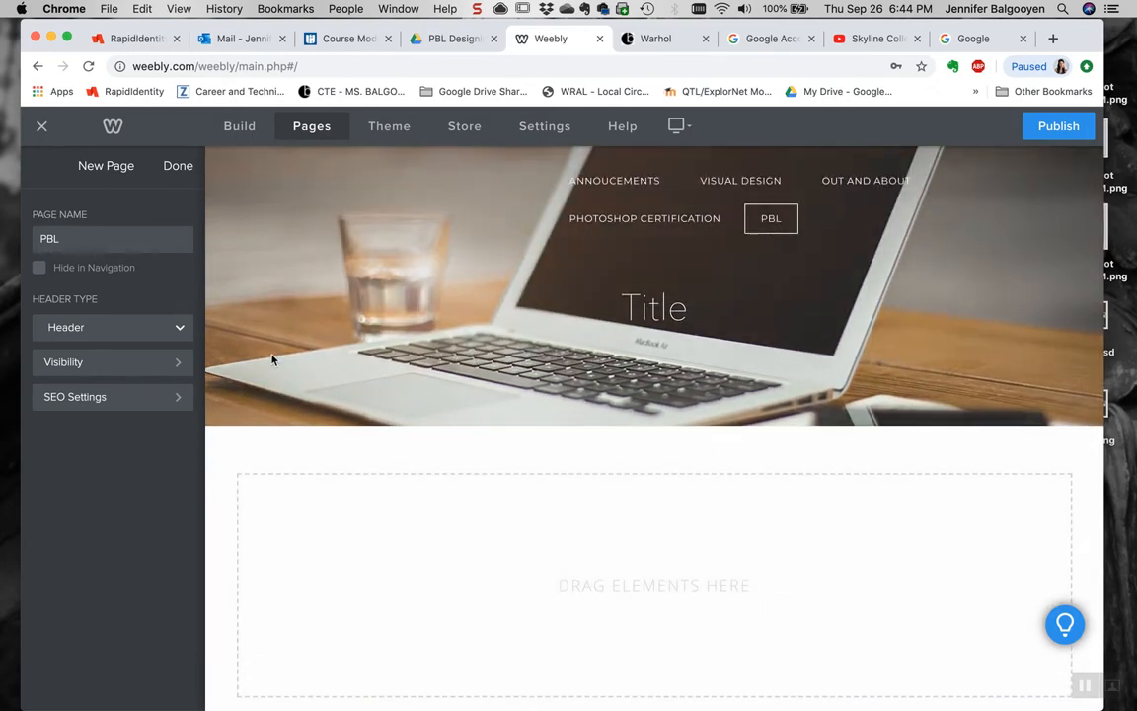
Add a Title element to the empty page body and a Text element directly below it
left_click(239, 126)
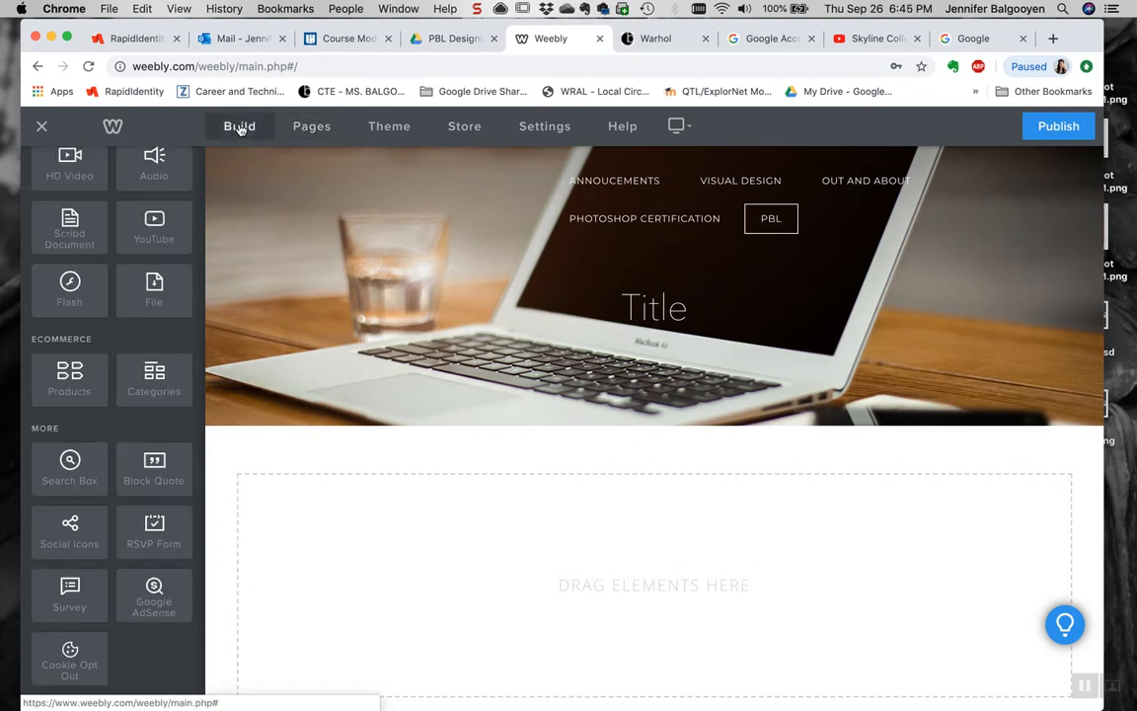
scroll(101, 410, "up", 8)
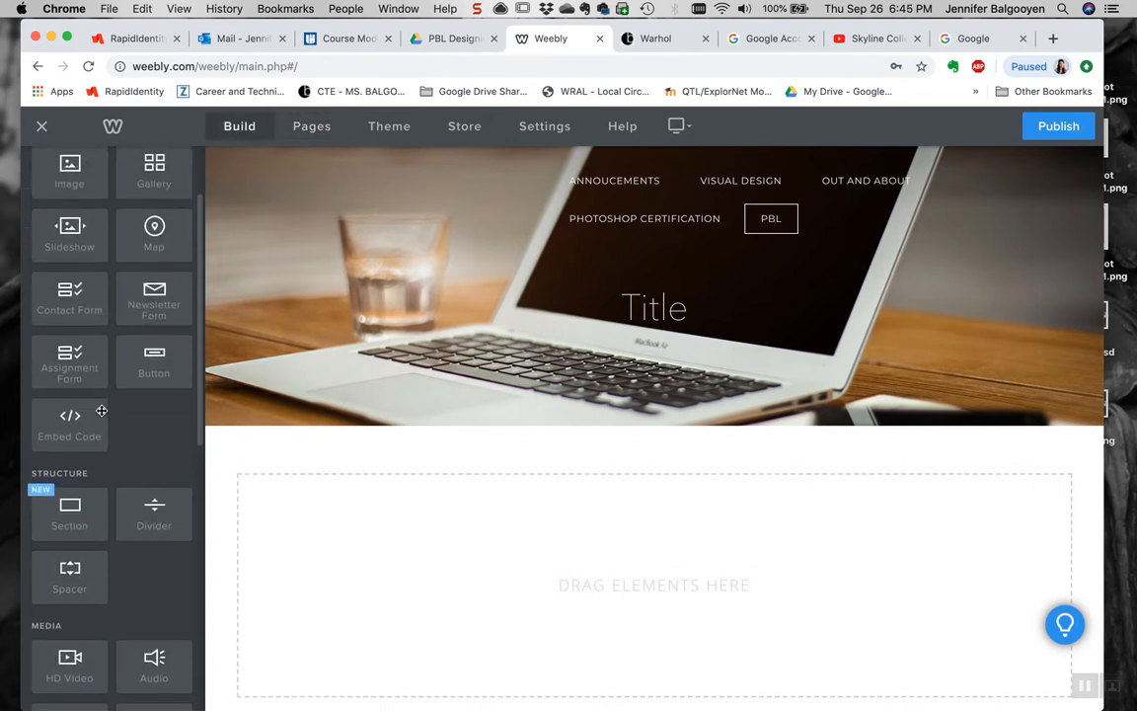
scroll(102, 411, "up", 2)
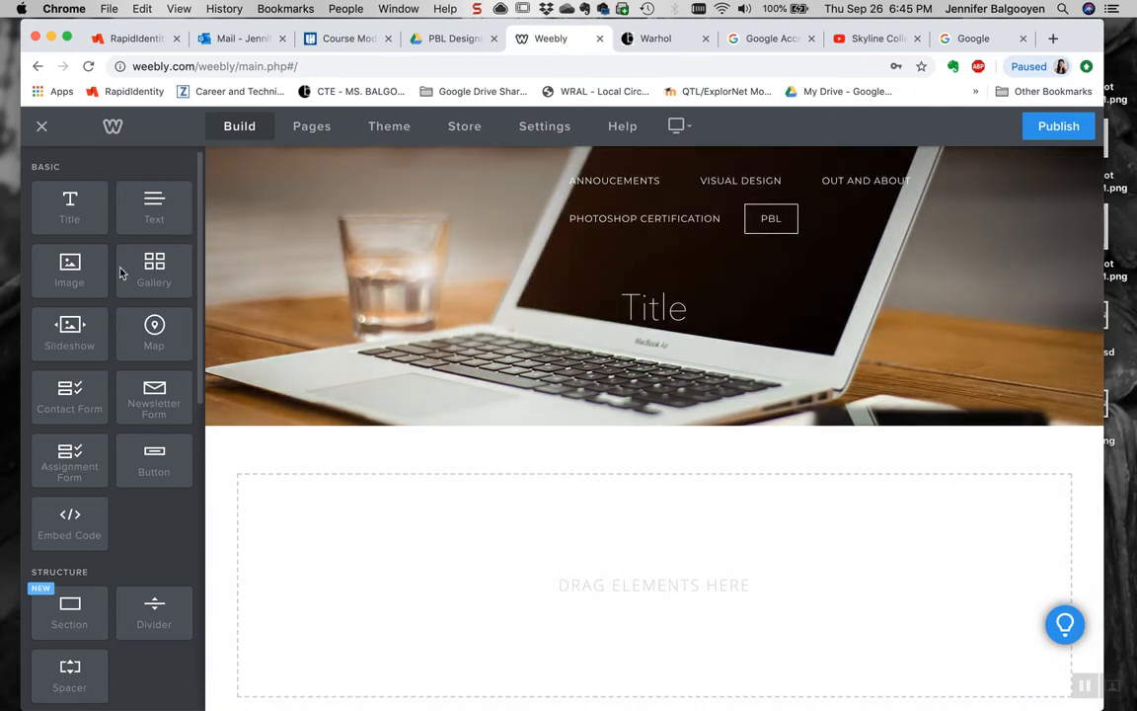
left_click_drag(82, 221, 373, 515)
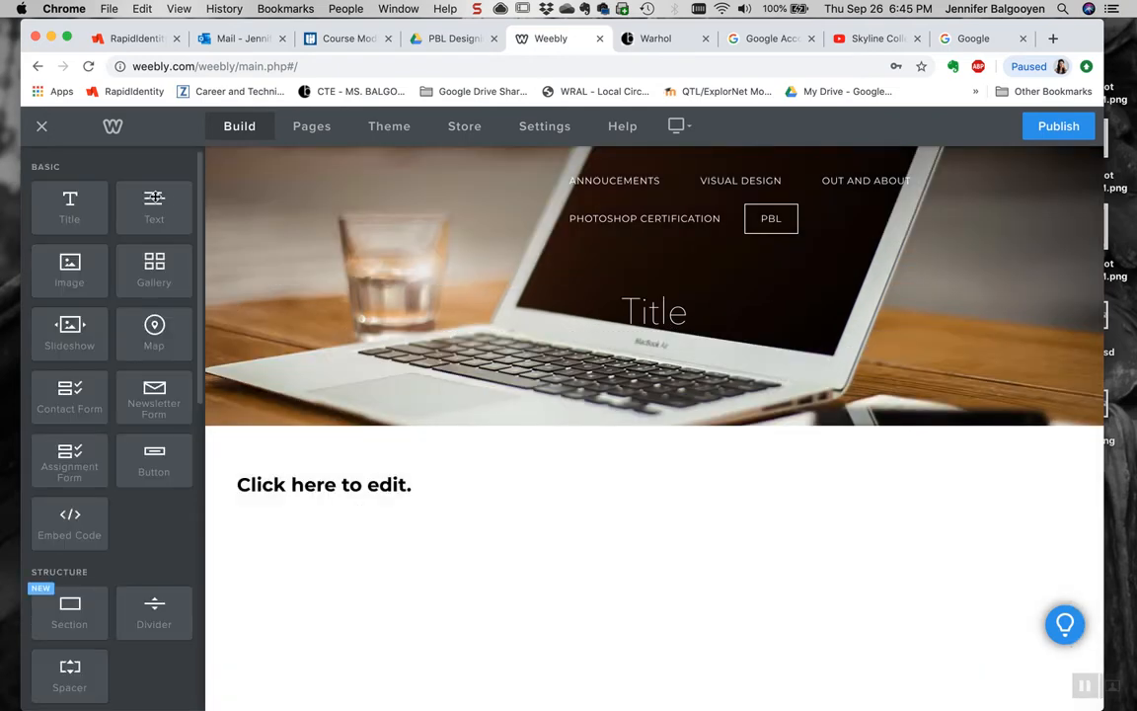
left_click_drag(155, 198, 284, 498)
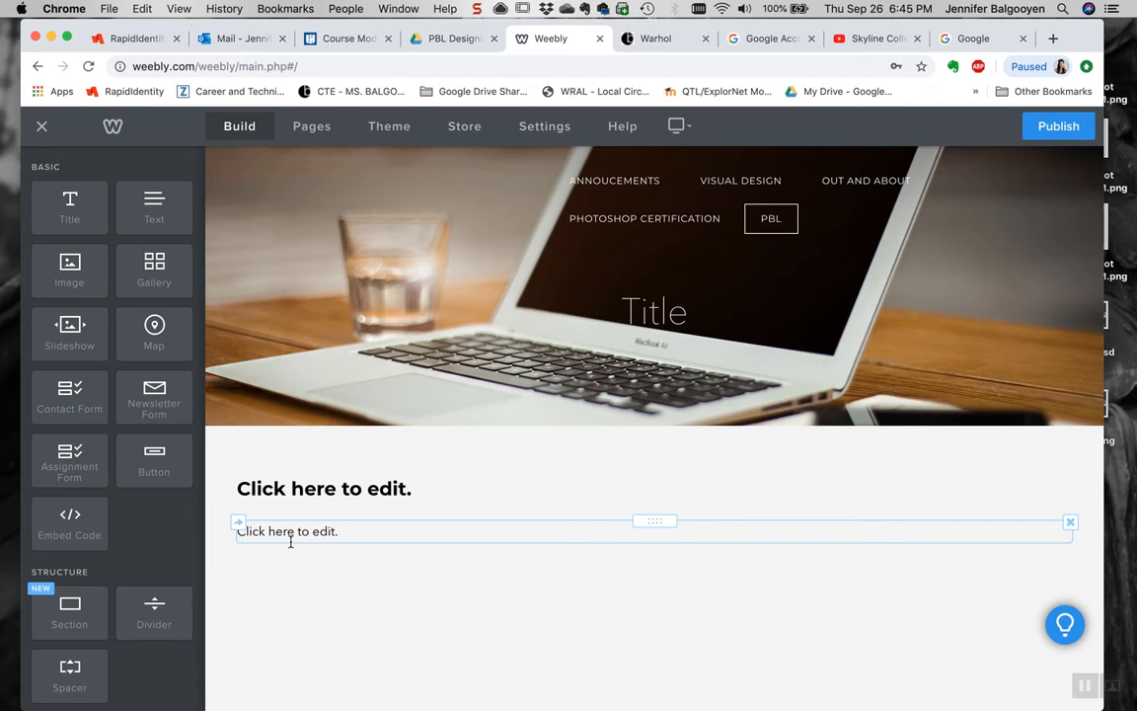
Build a two-column layout with an Image element beside the stacked title and text, and make the image column slightly narrower
left_click_drag(53, 266, 238, 488)
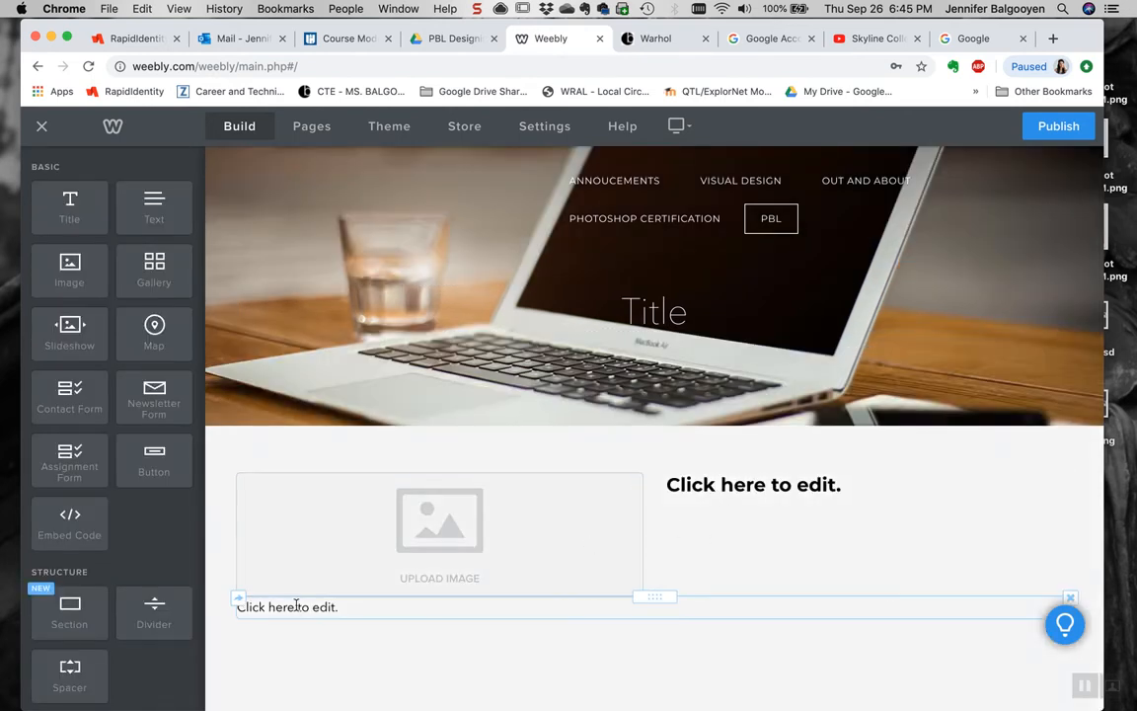
left_click_drag(649, 597, 772, 490)
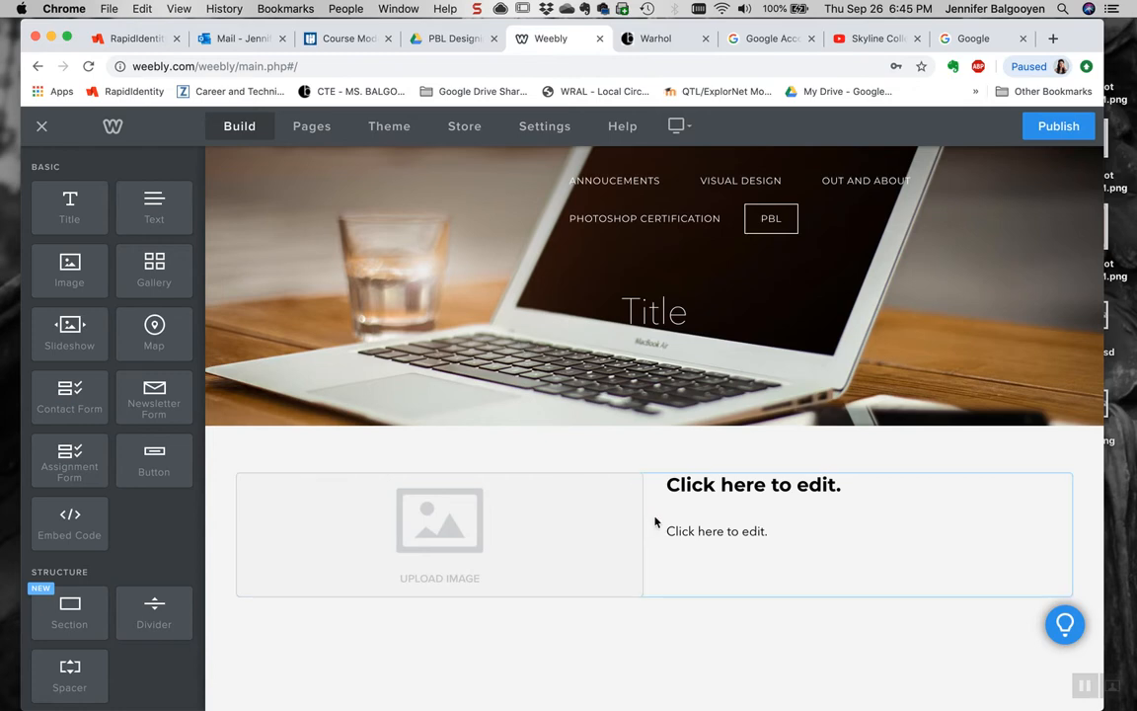
left_click(633, 453)
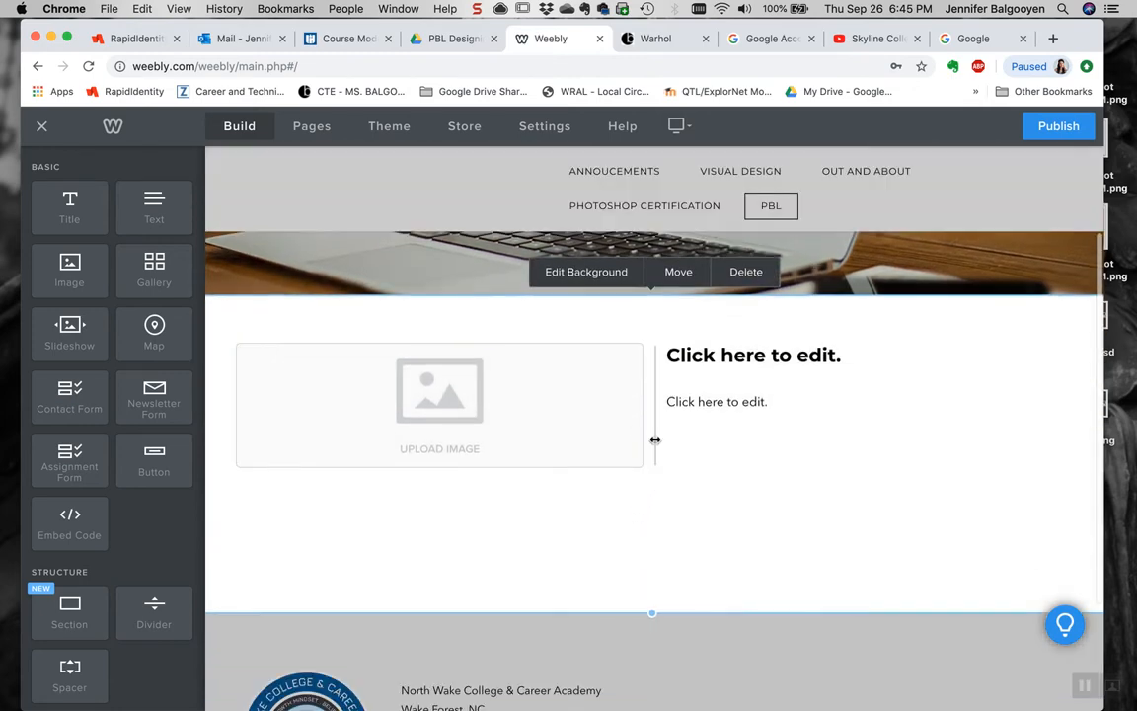
left_click_drag(654, 511, 592, 512)
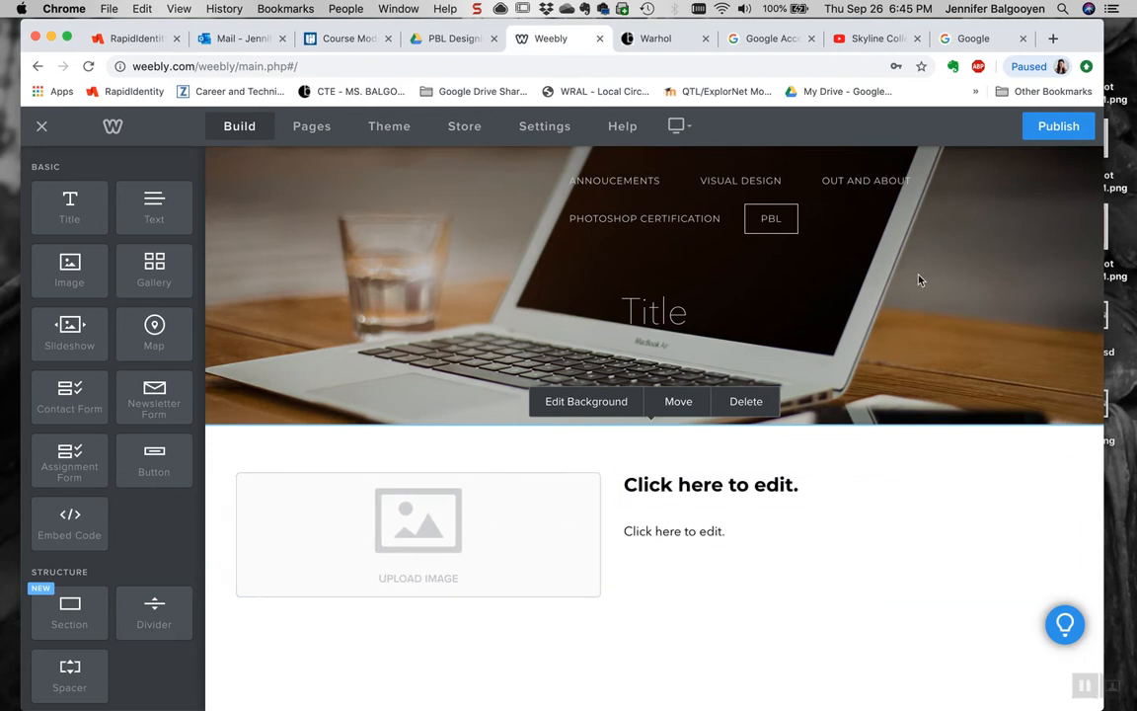
Enter "Title" as the heading beside the image placeholder in the page body
left_click(748, 483)
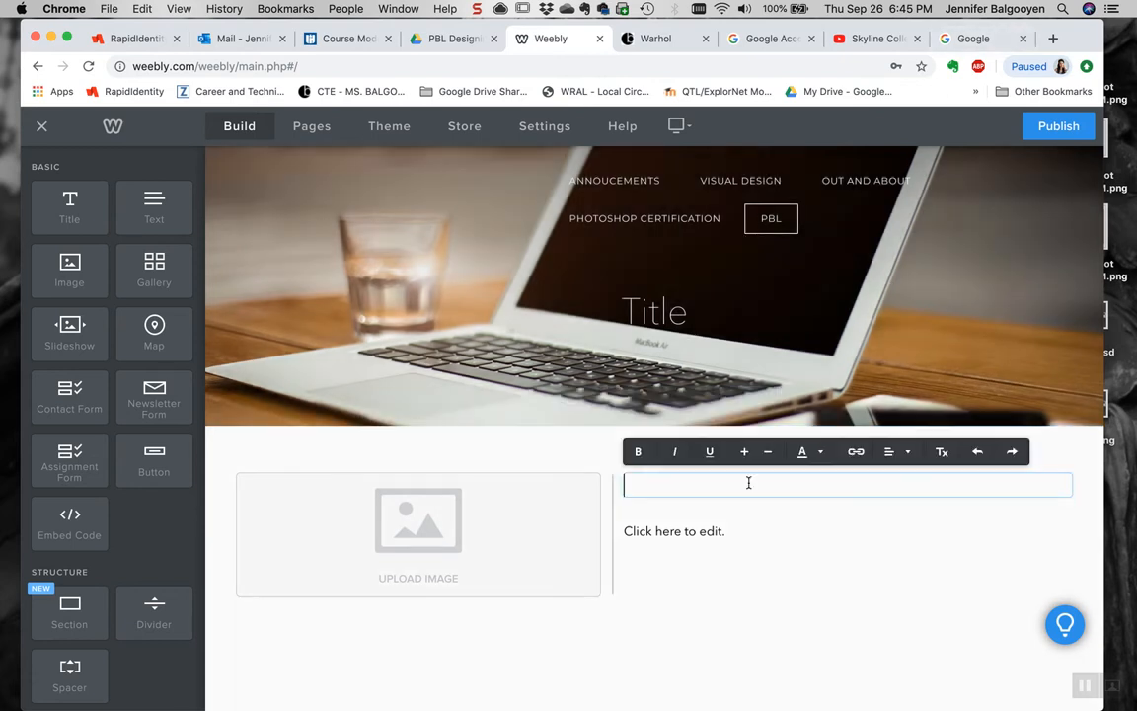
type("Title")
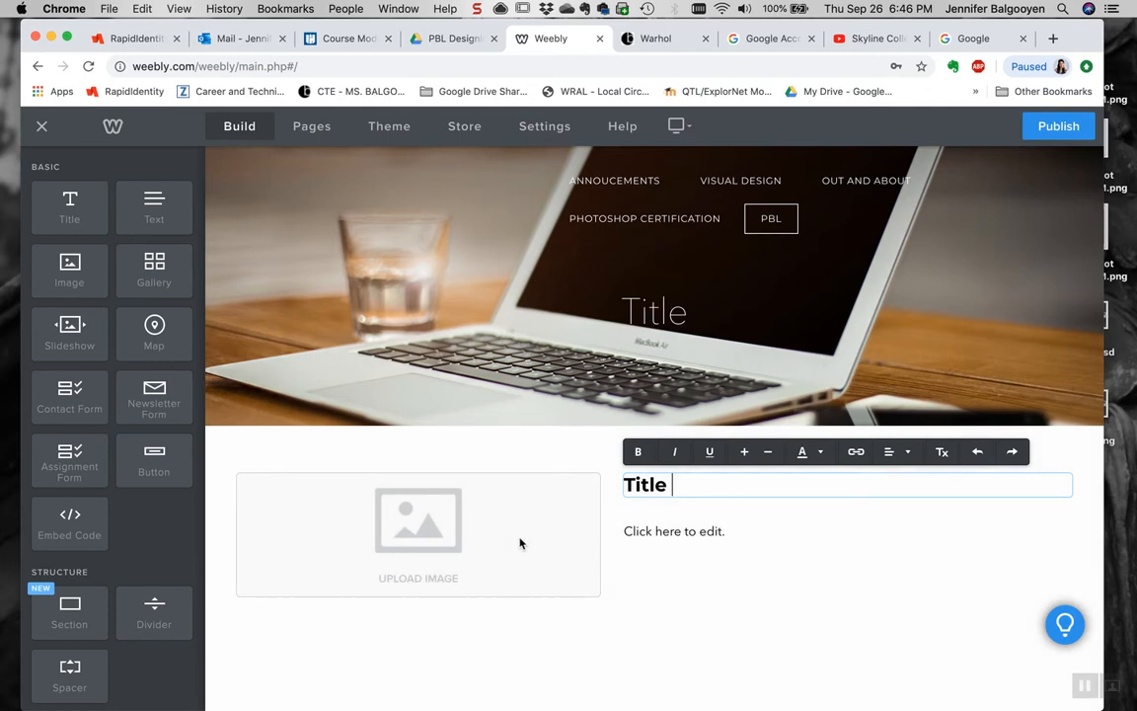
Upload the Adobe Creative Cloud logo, Screen Shot 2019-09-26 at 1.55.26 PM.png, from the Desktop folder into the image placeholder
left_click(408, 545)
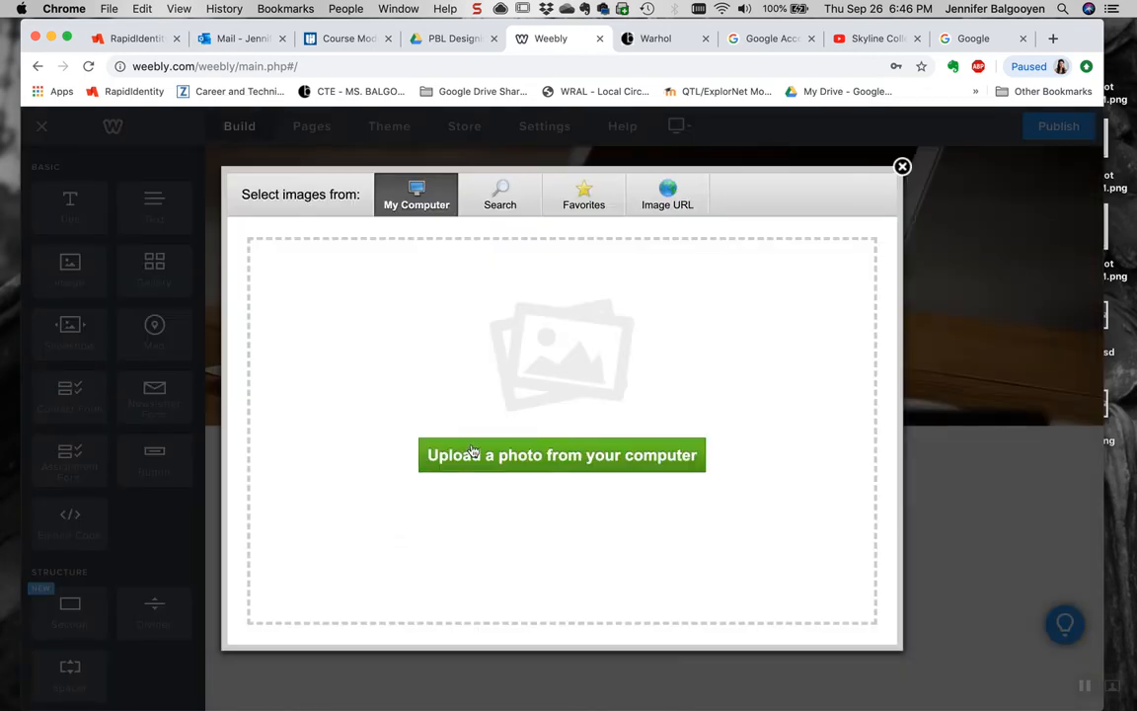
left_click(442, 455)
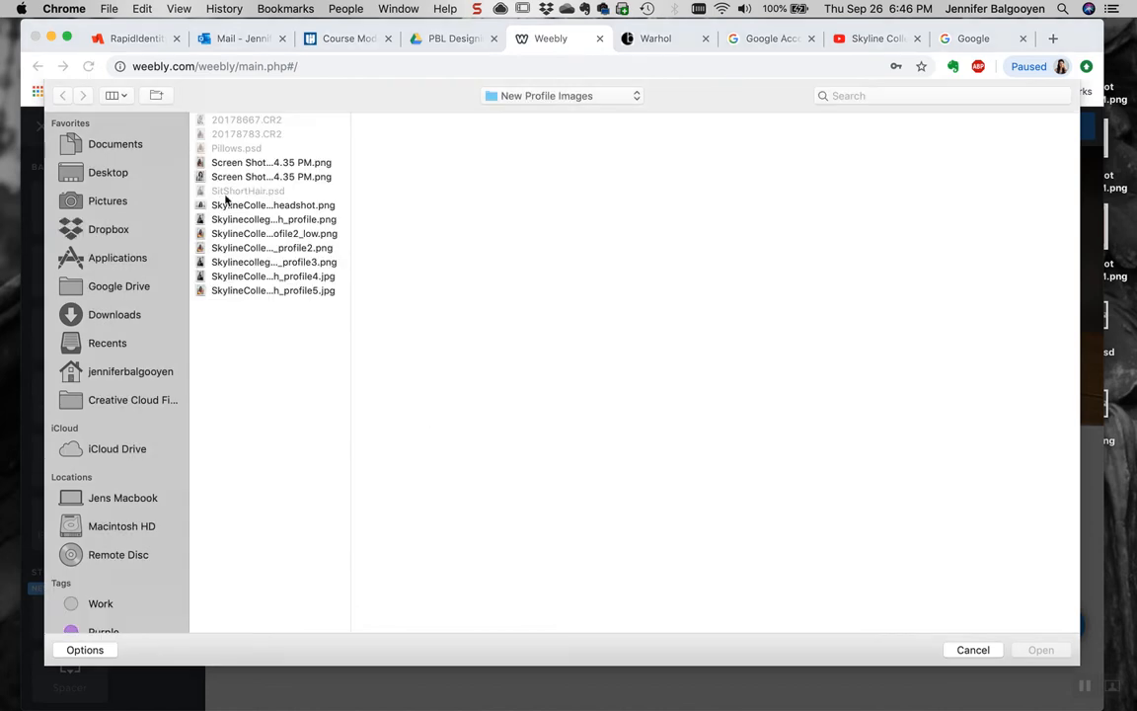
left_click(108, 174)
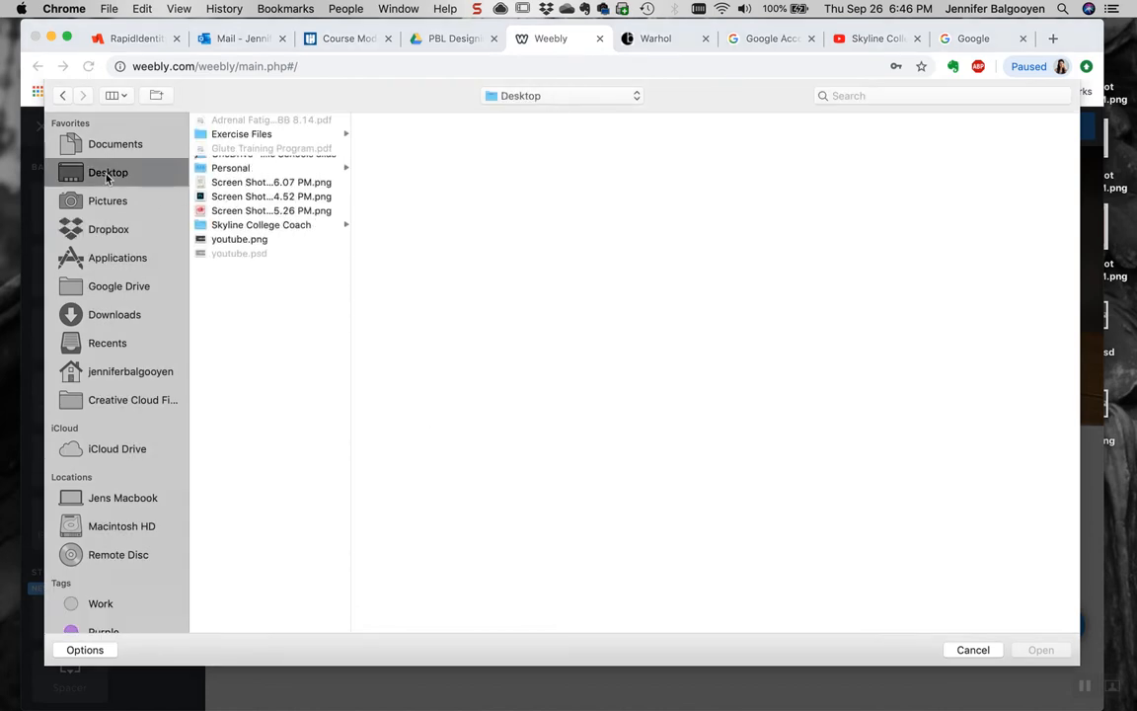
left_click(241, 205)
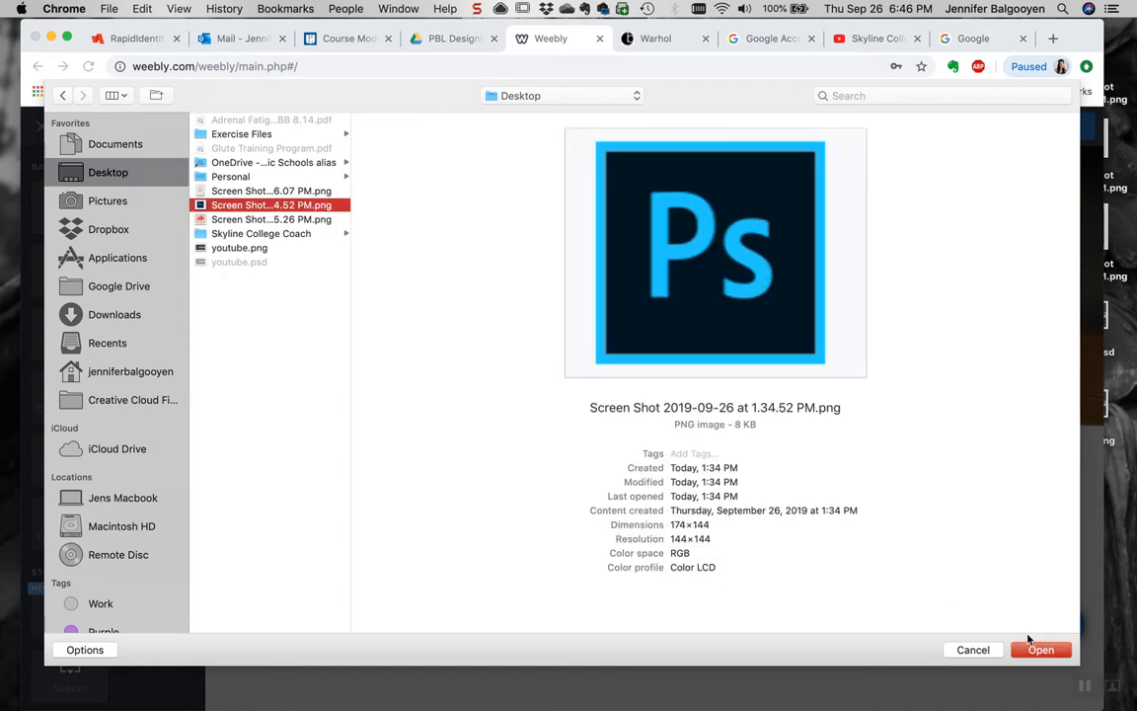
left_click(233, 218)
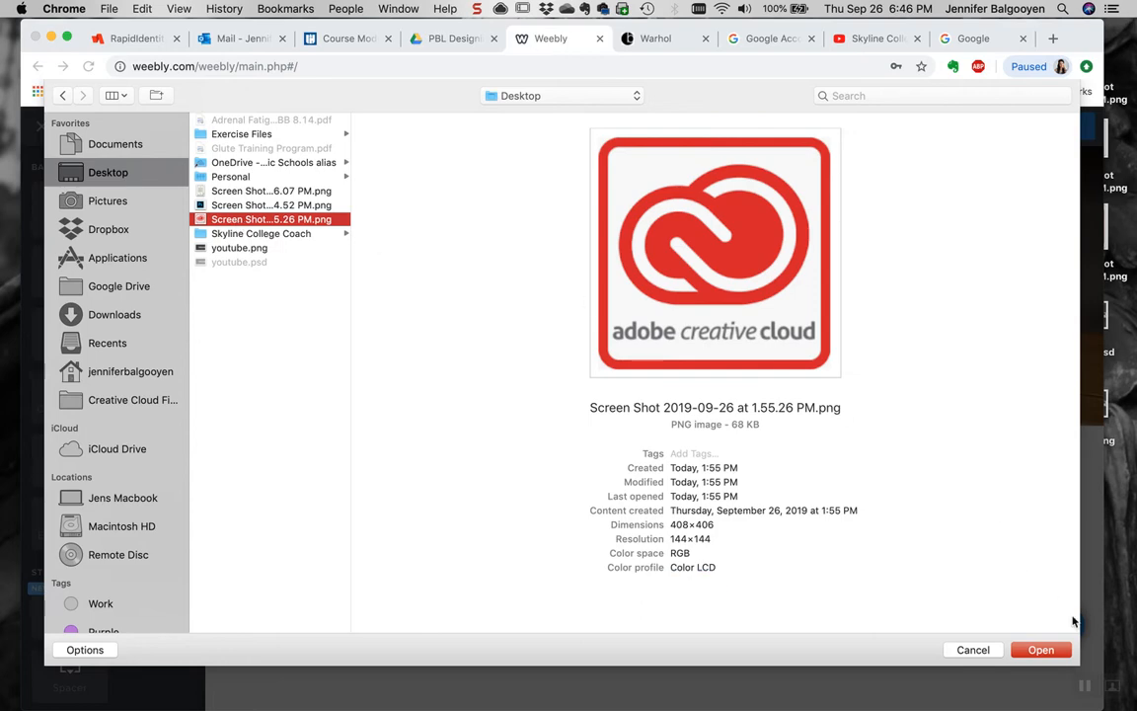
left_click(1042, 652)
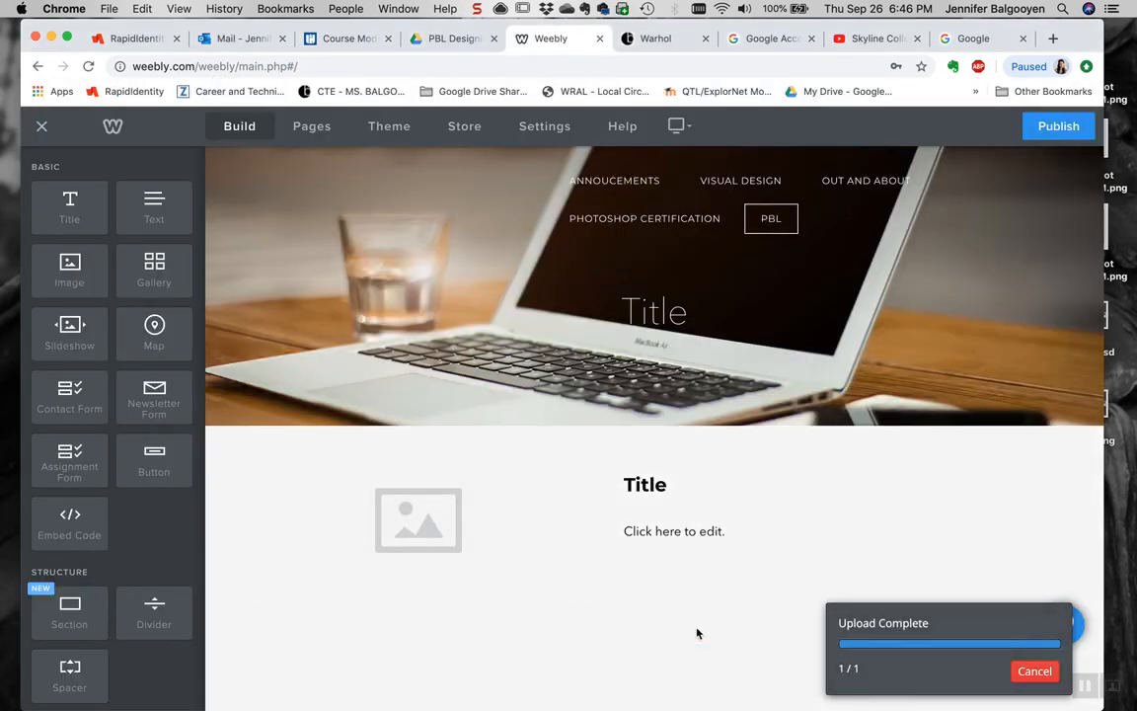
Shrink the uploaded logo to roughly two-thirds of its initial width and narrow the image column to give the text more room
scroll(697, 633, "down", 3)
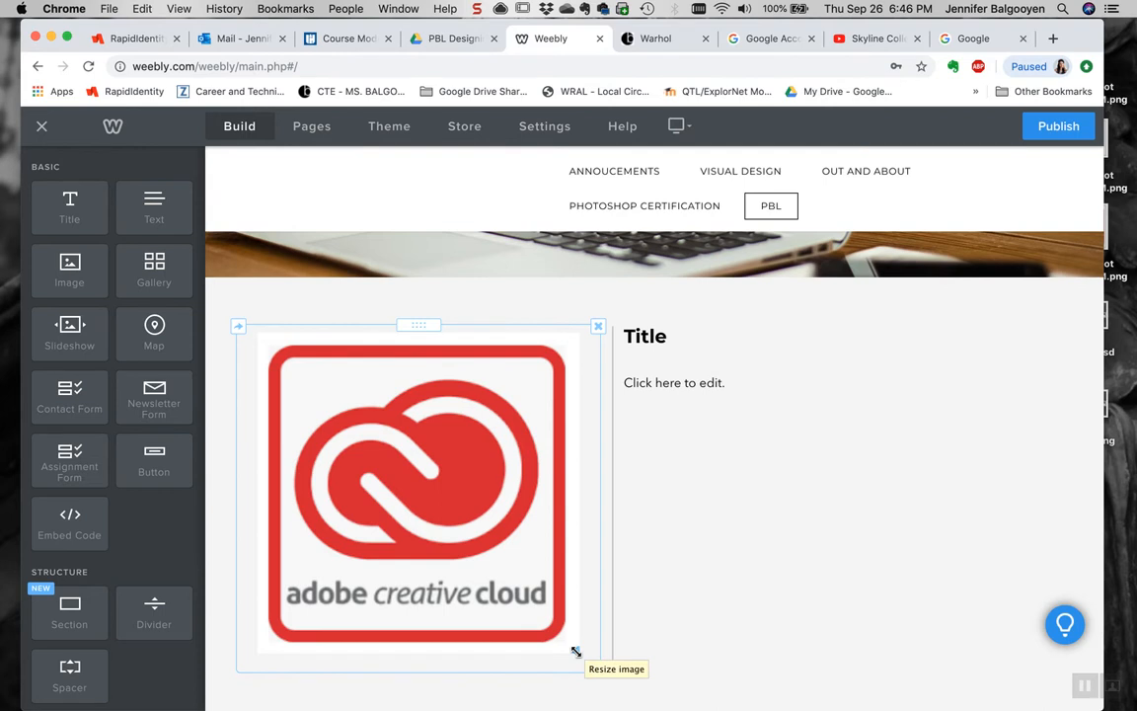
left_click_drag(577, 651, 598, 710)
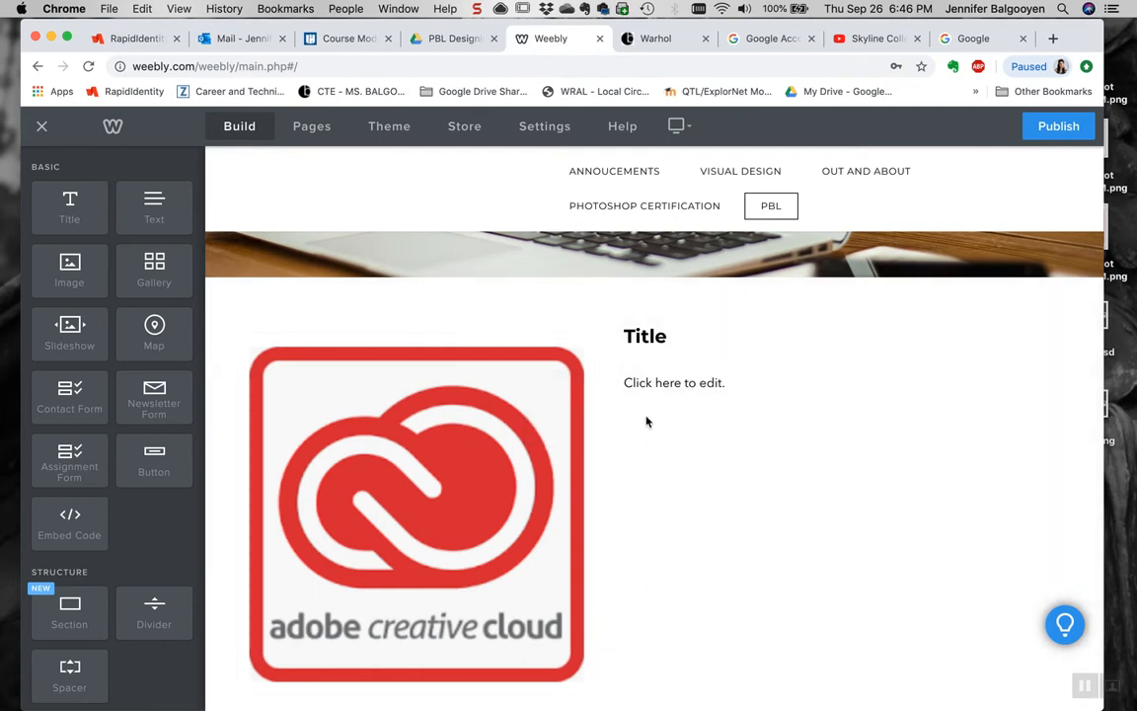
left_click(530, 538)
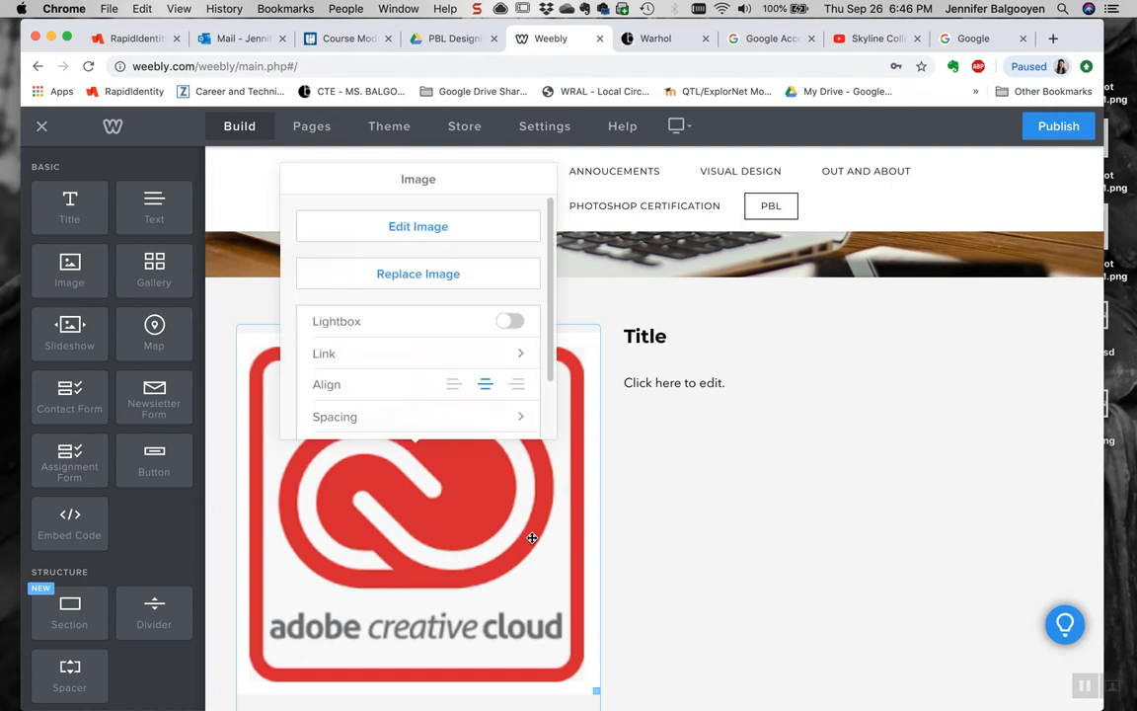
left_click_drag(596, 691, 520, 543)
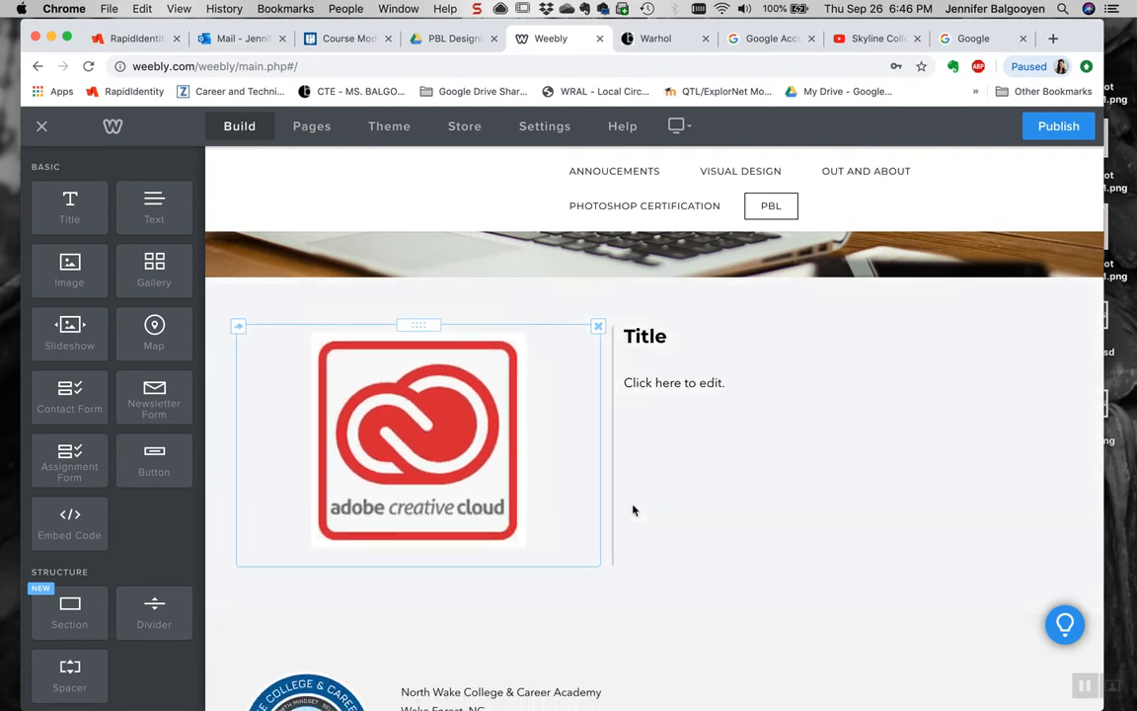
left_click_drag(613, 504, 564, 505)
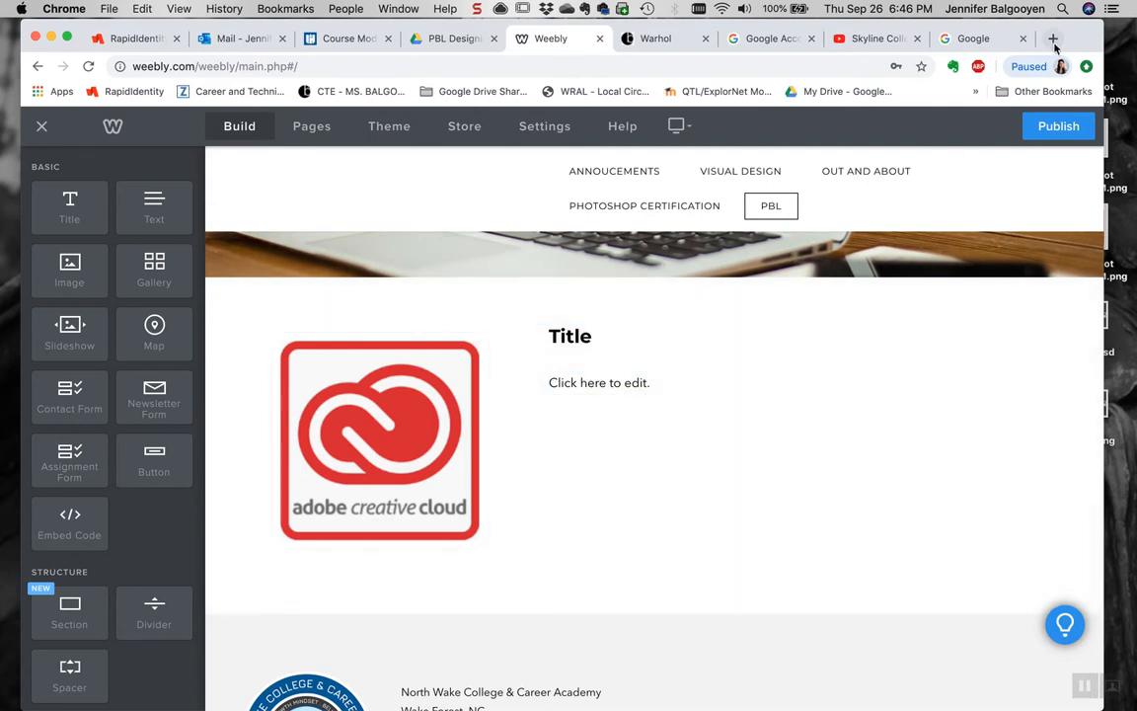
Search the web for lorem ipsum in a new browser tab and copy the "What is Lorem Ipsum?" paragraph from lipsum.com
left_click(1052, 38)
type("lor")
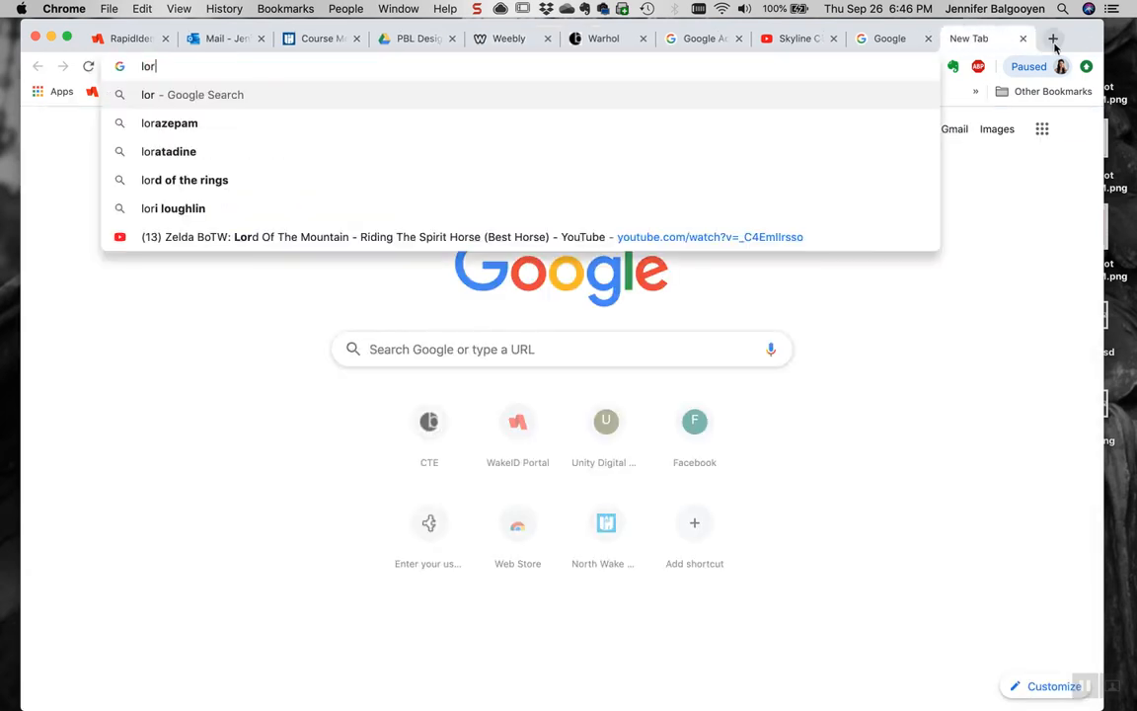
type("em ip")
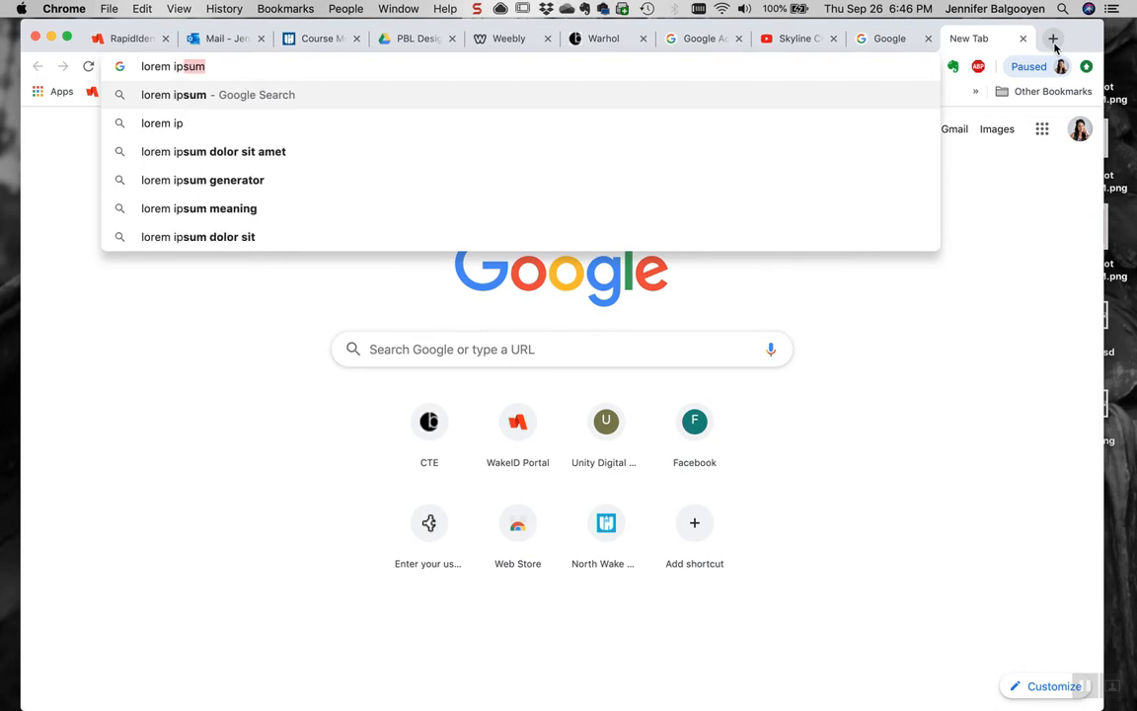
key("Return")
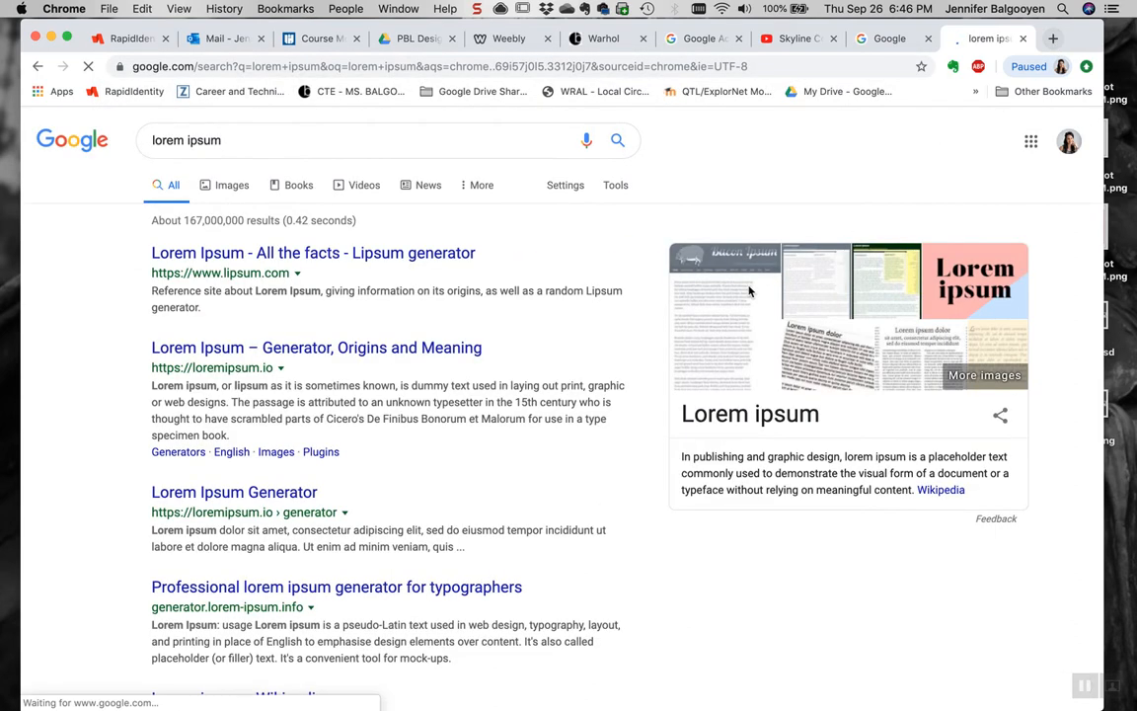
left_click(362, 252)
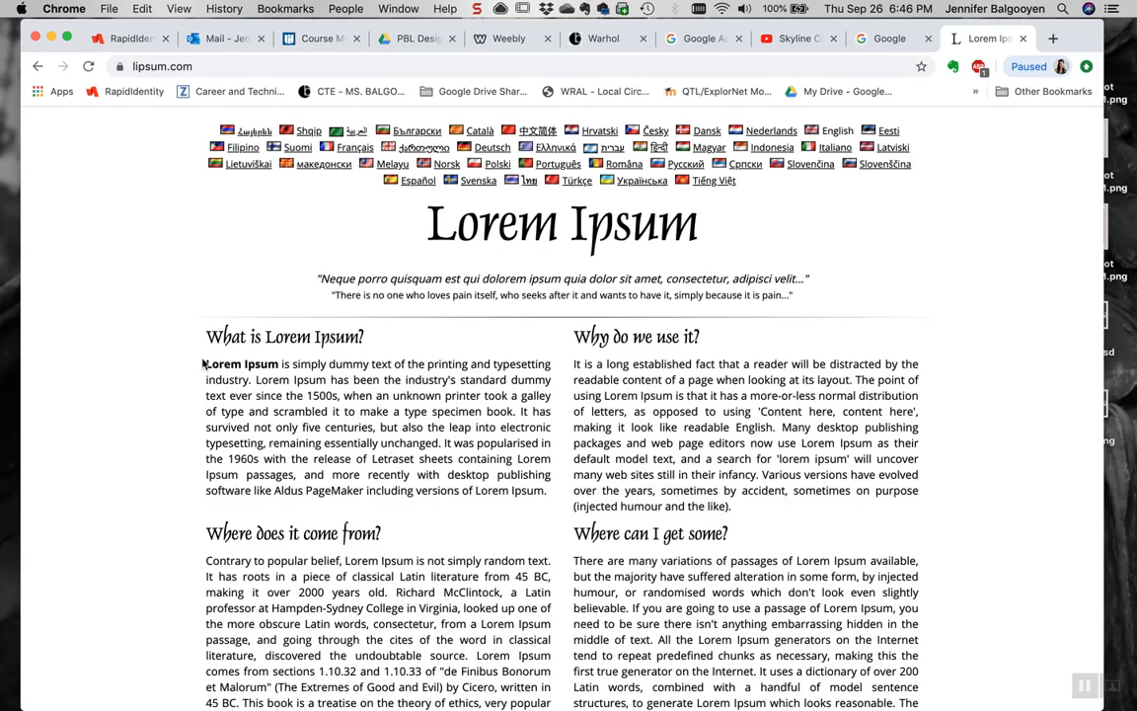
left_click_drag(205, 363, 550, 494)
key("super+c")
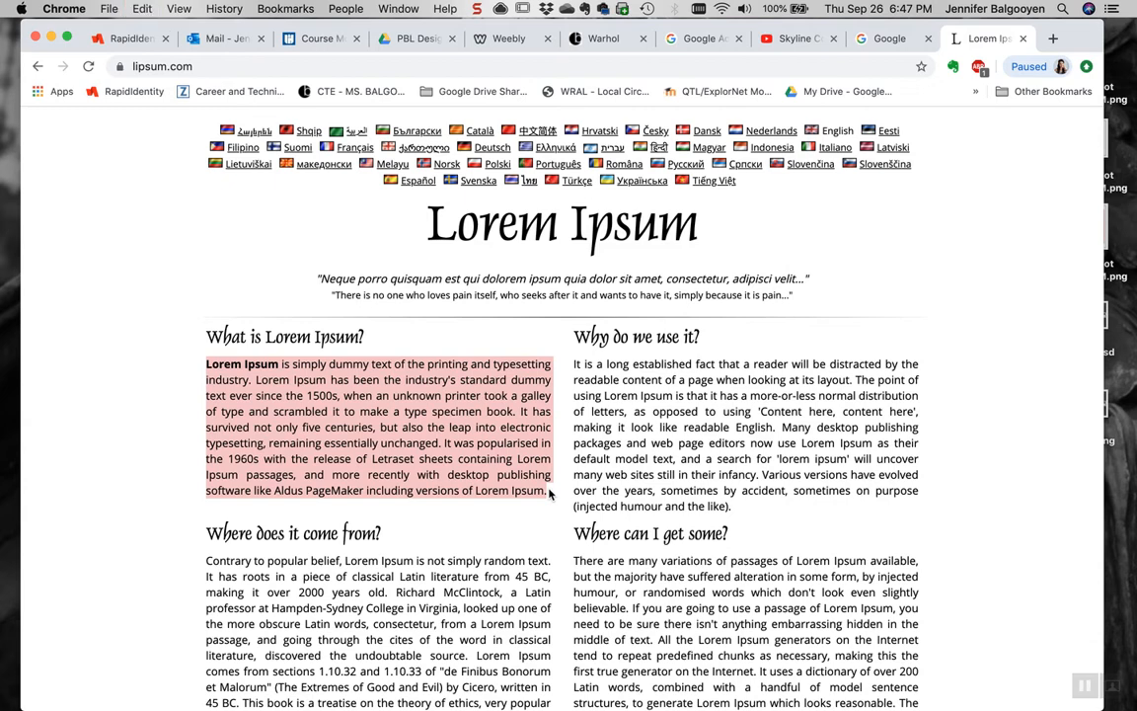
Return to the Weebly editor and paste the copied paragraph into the Text element below the body title
left_click(505, 38)
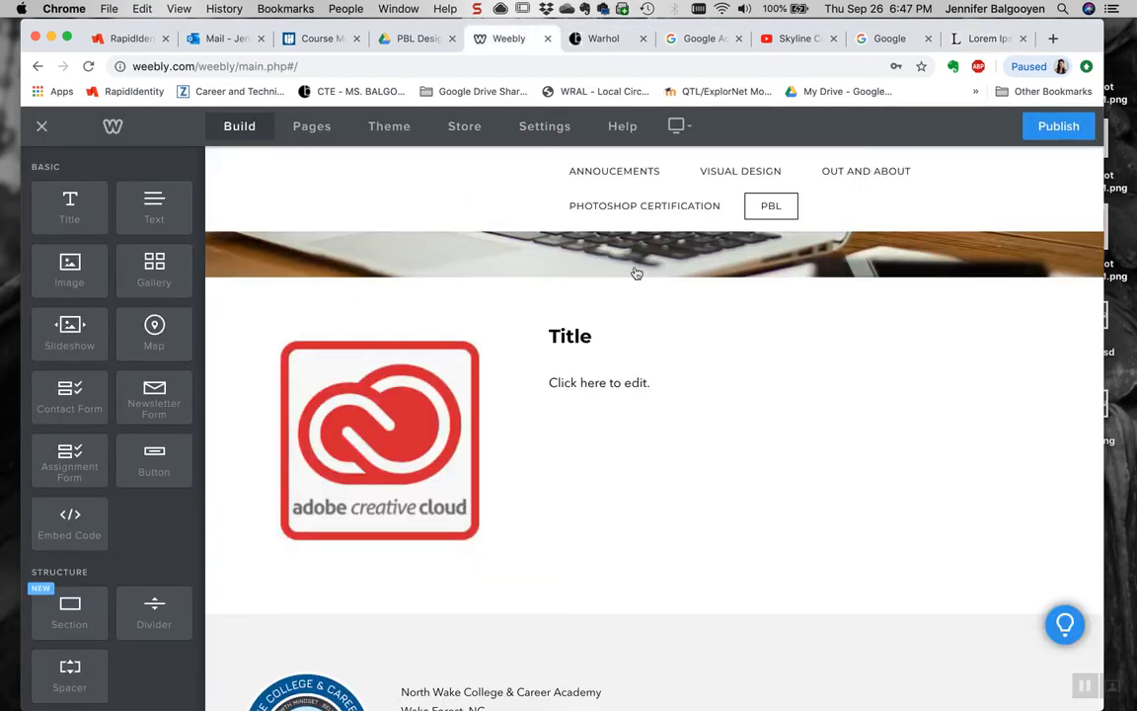
left_click(613, 382)
key("super+v")
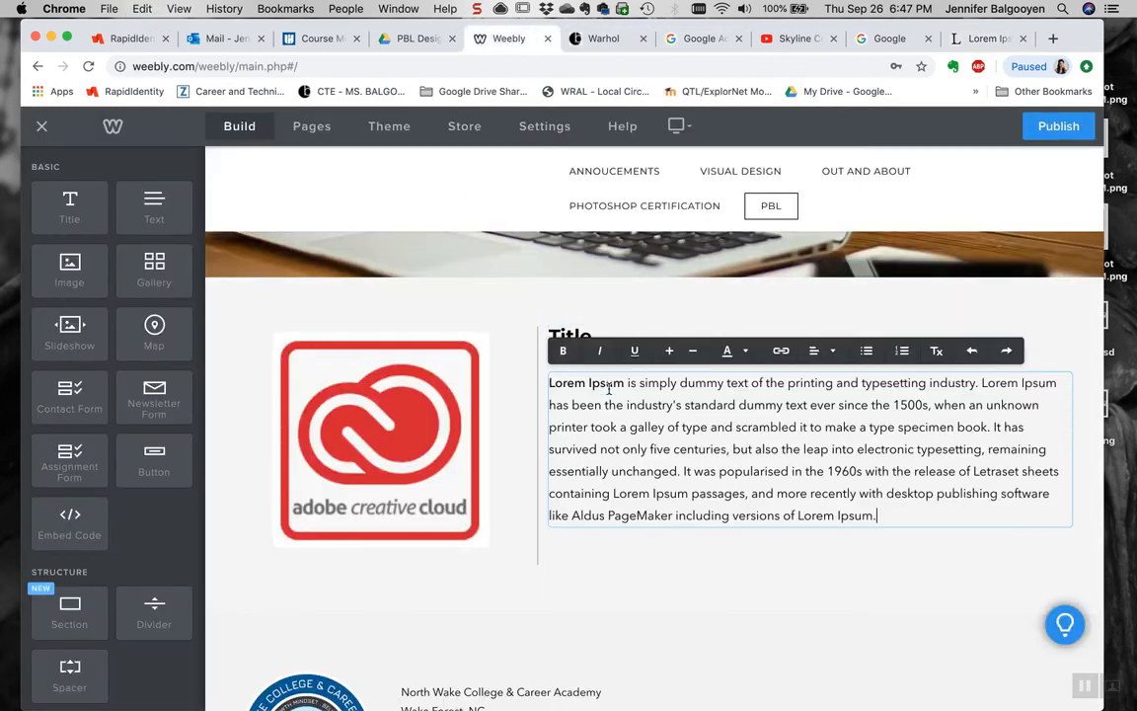
left_click(633, 597)
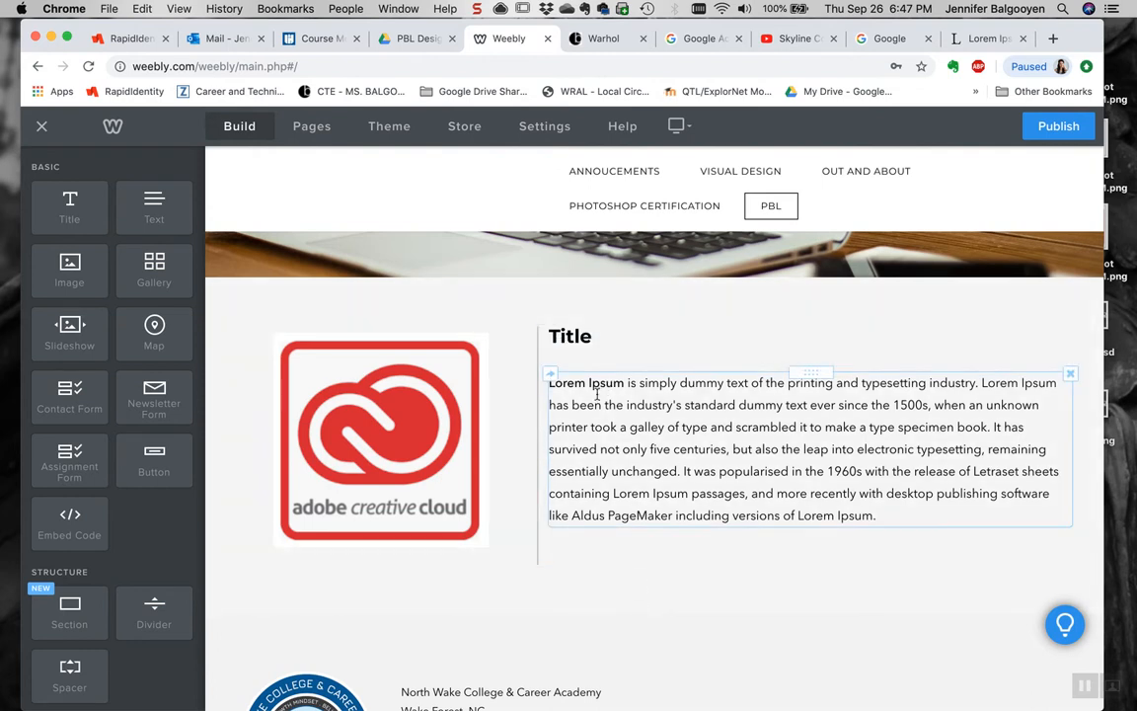
Move the logo image out of its column so it sits full width above the title and paragraph
scroll(649, 602, "up", 3)
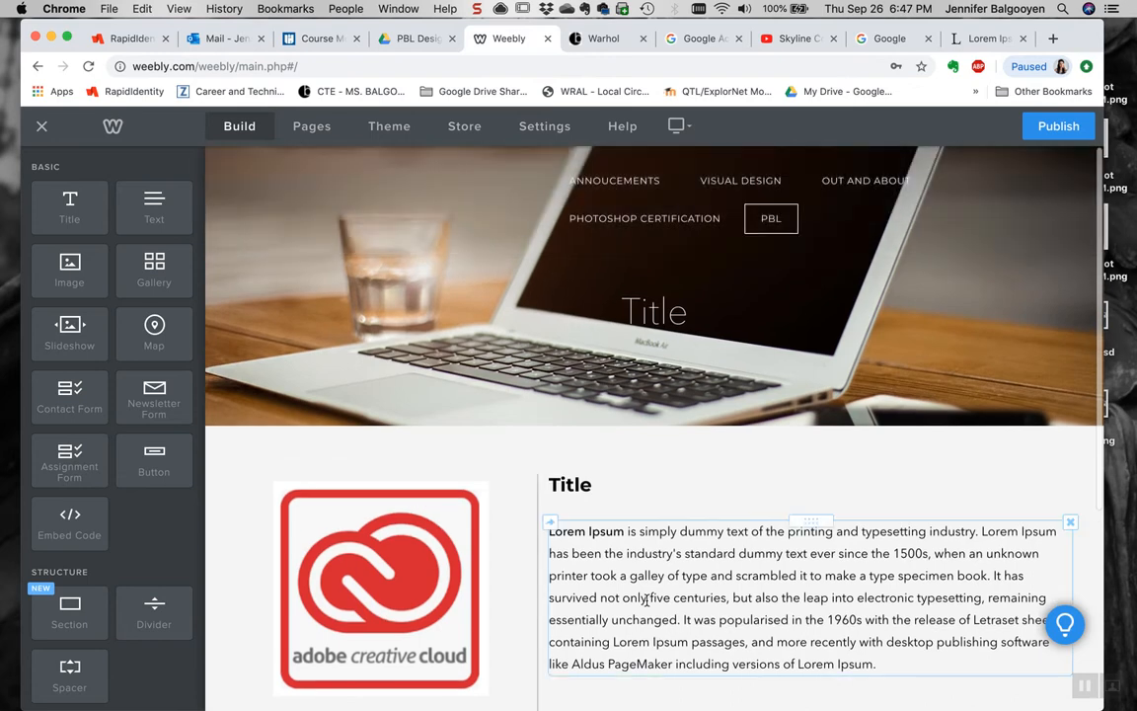
scroll(603, 626, "down", 1)
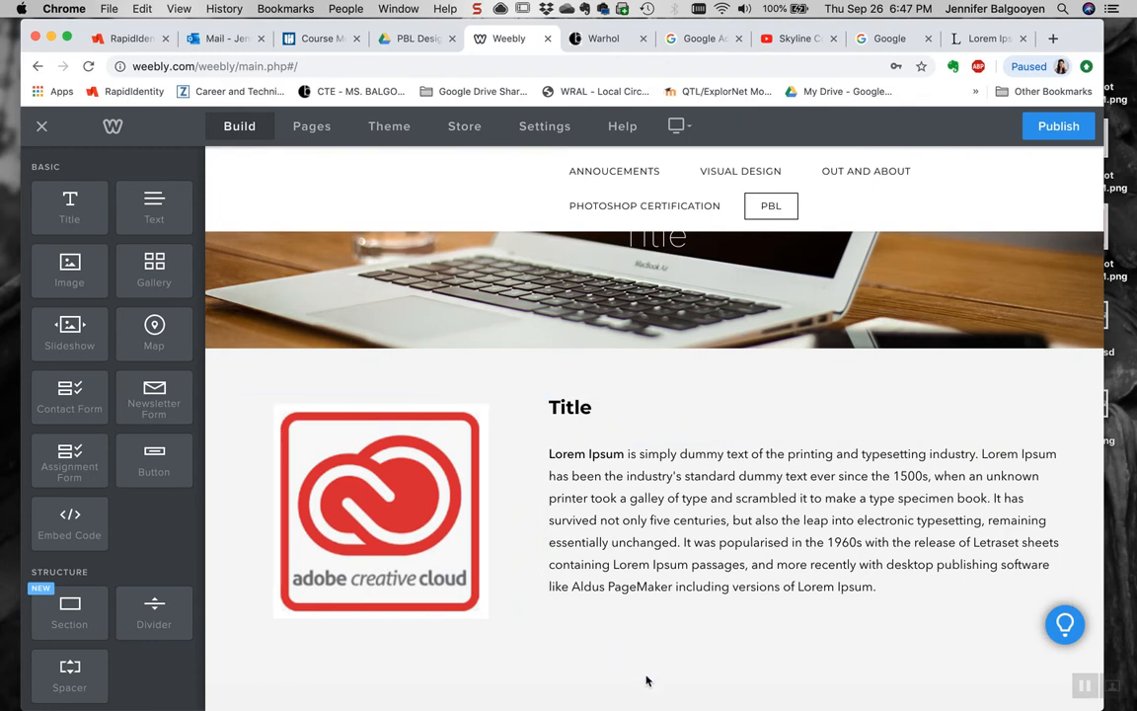
scroll(650, 685, "down", 1)
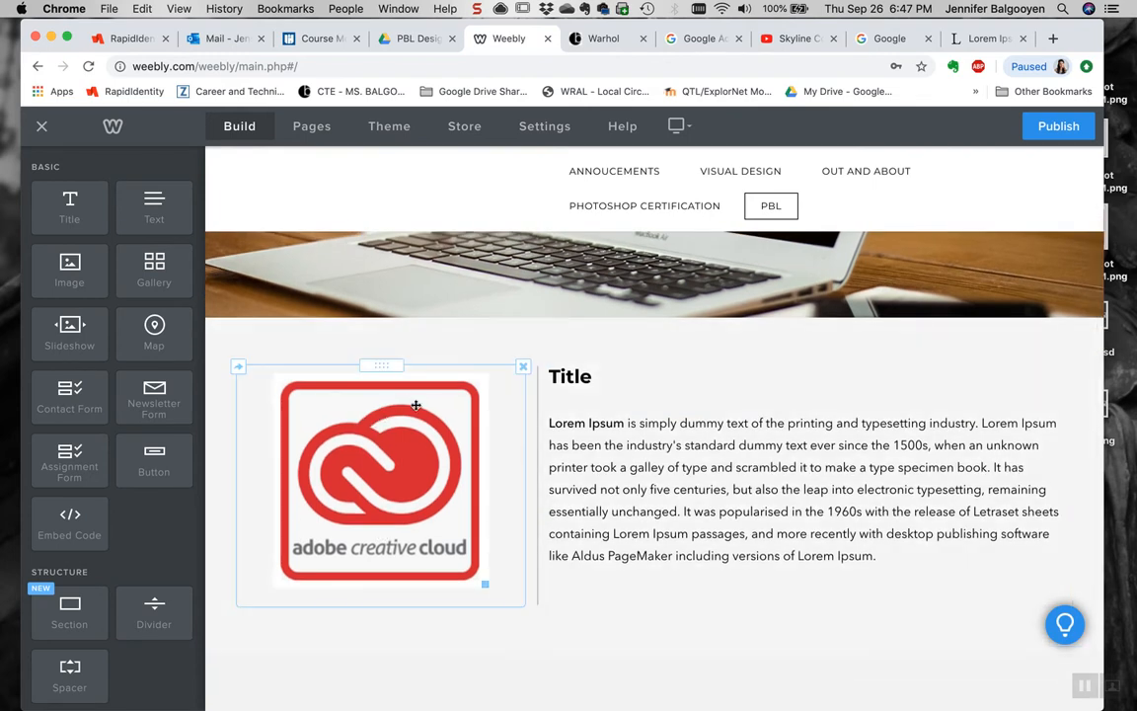
left_click_drag(391, 366, 614, 342)
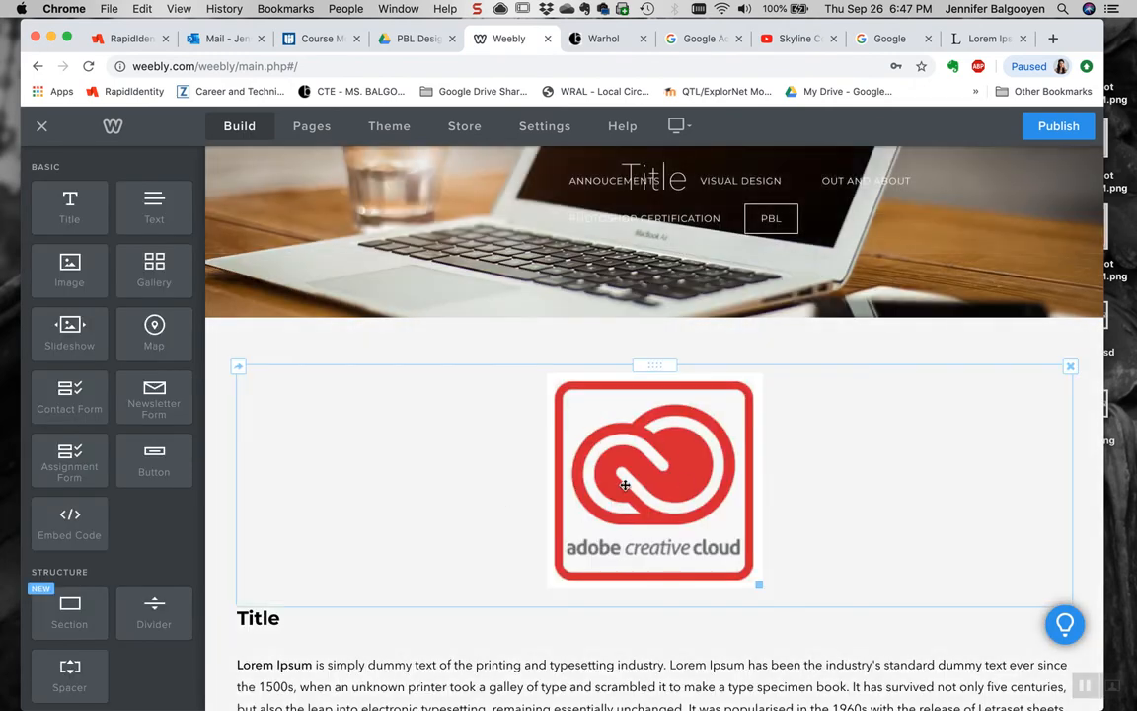
scroll(648, 503, "down", 3)
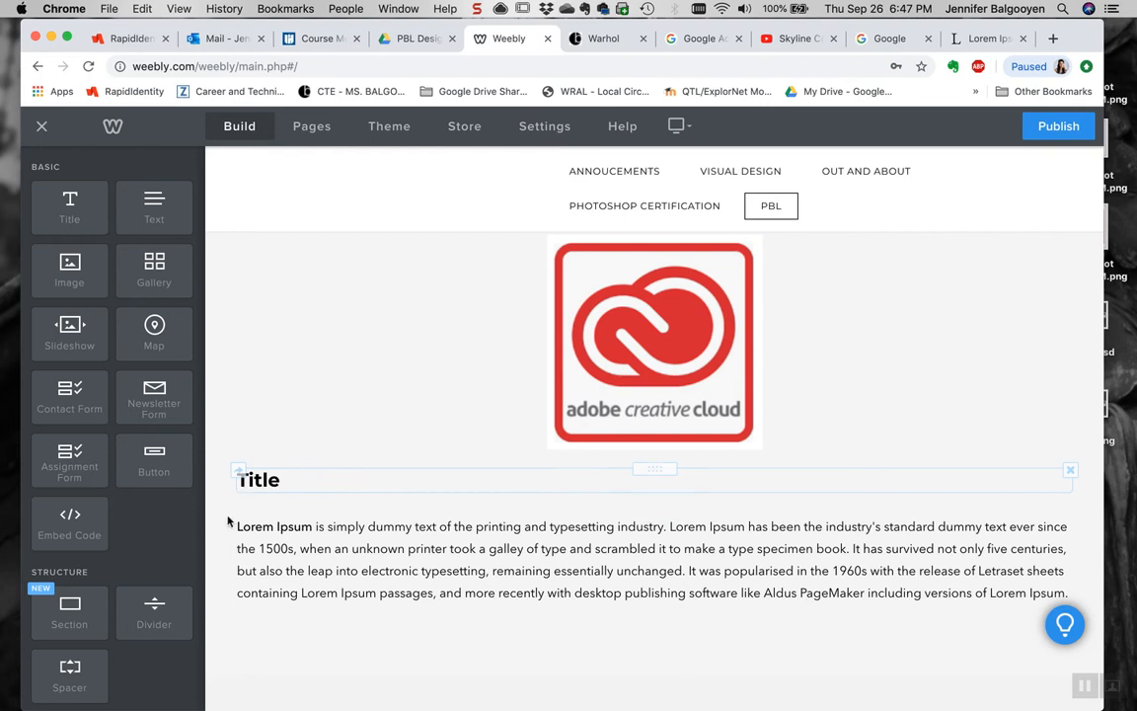
scroll(502, 631, "up", 1)
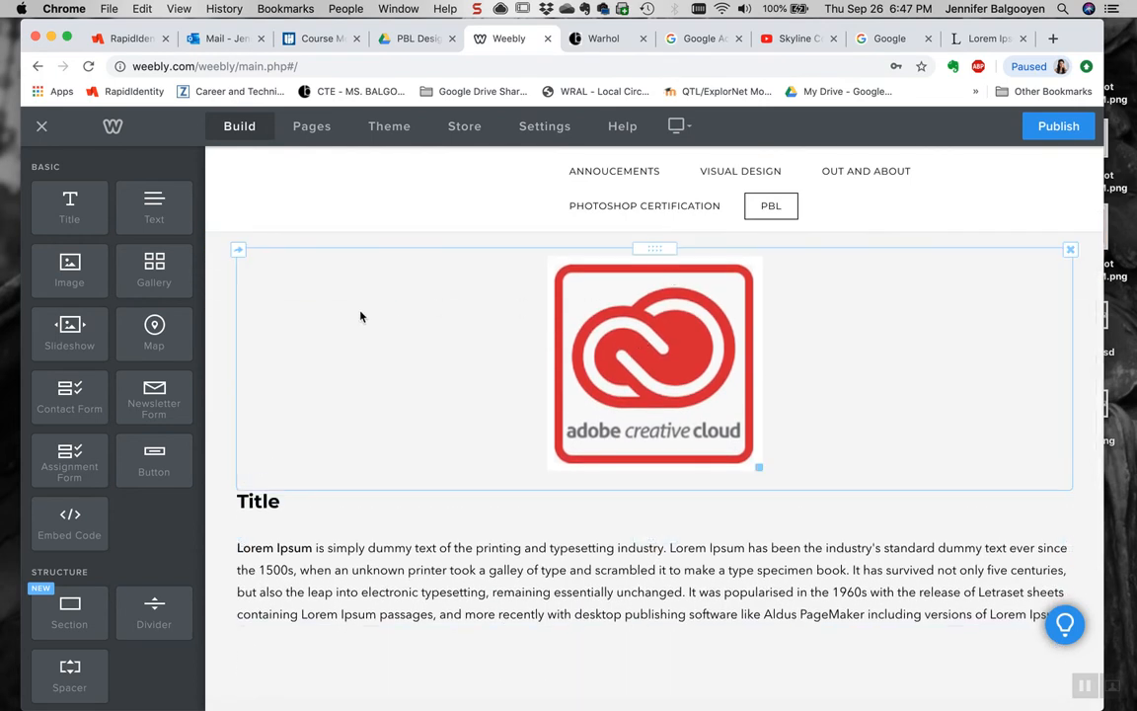
Rebuild the two-column layout with the logo beside the stacked title and paragraph, and narrow the image column
left_click_drag(650, 244, 241, 498)
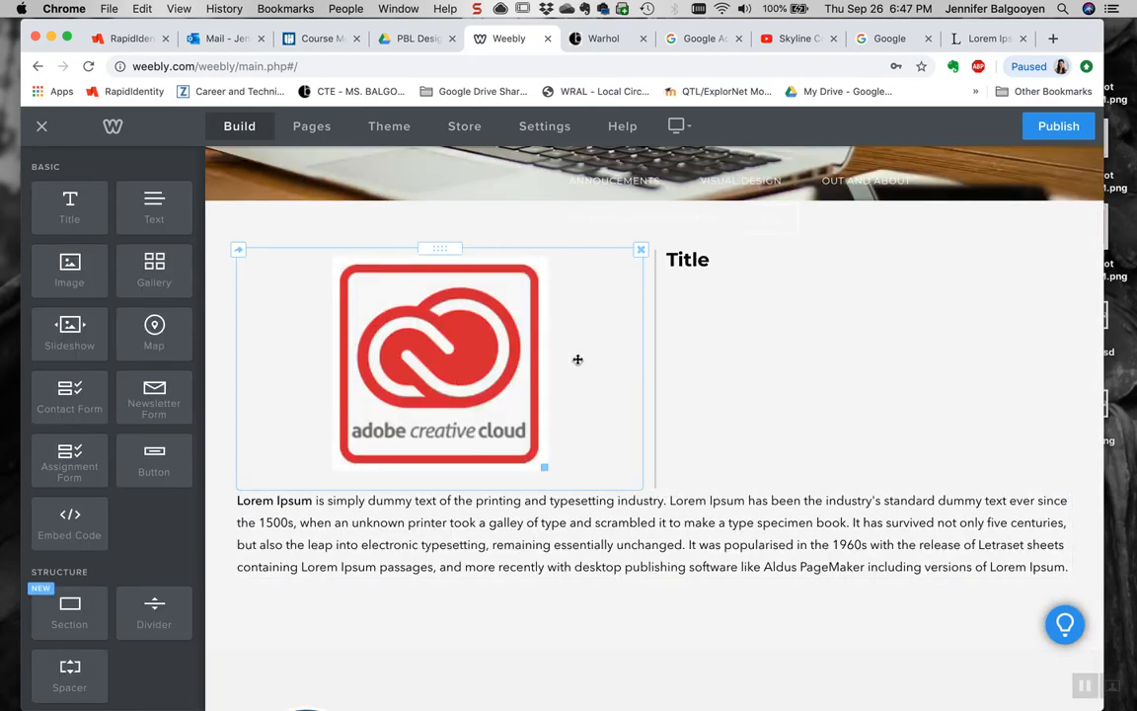
left_click_drag(660, 490, 768, 261)
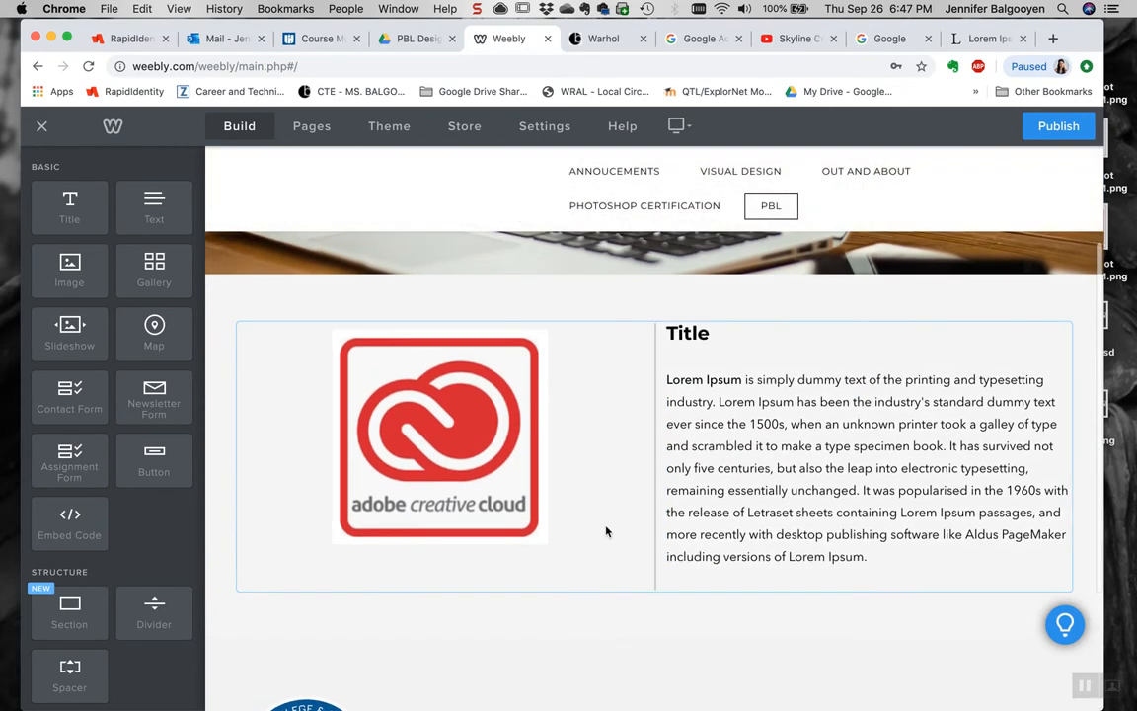
left_click_drag(593, 424, 541, 439)
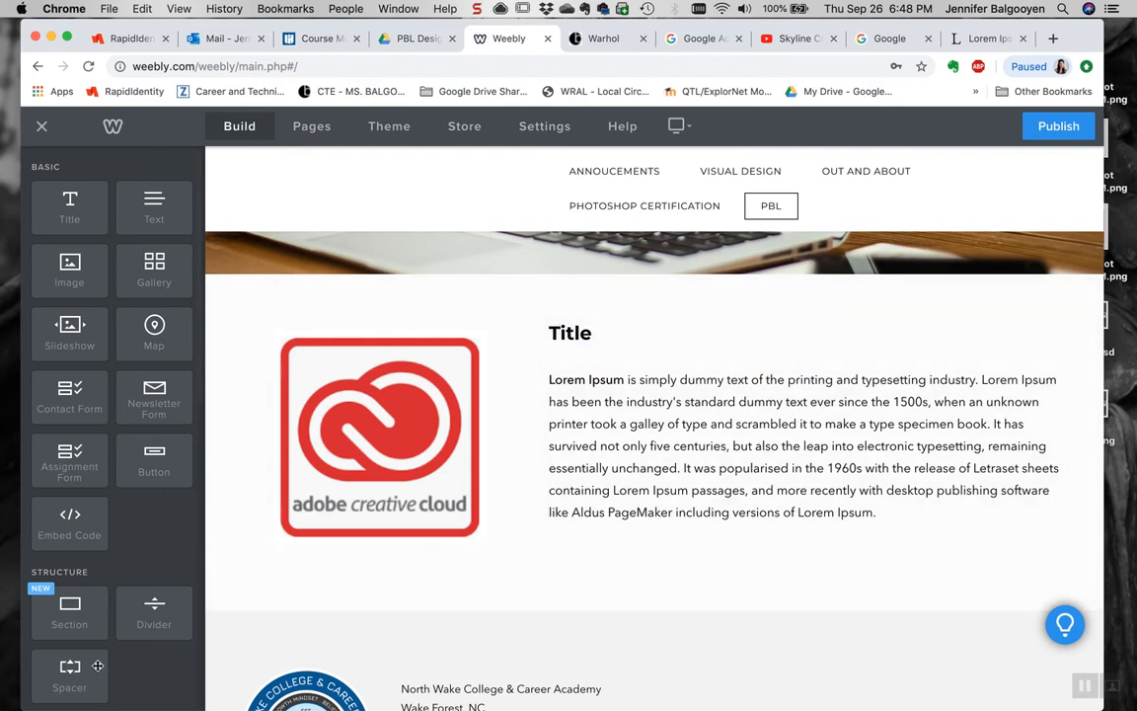
Add a Spacer element above the title within the text column only and reduce it to about half its height
left_click_drag(81, 675, 615, 311)
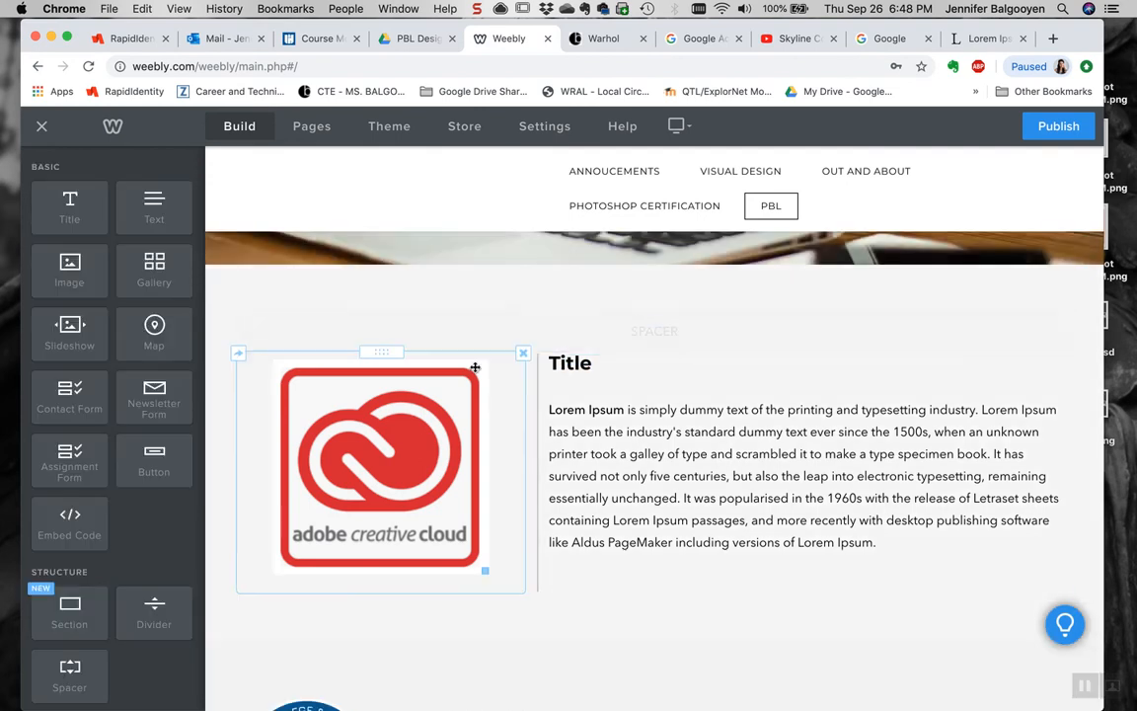
left_click_drag(711, 308, 714, 381)
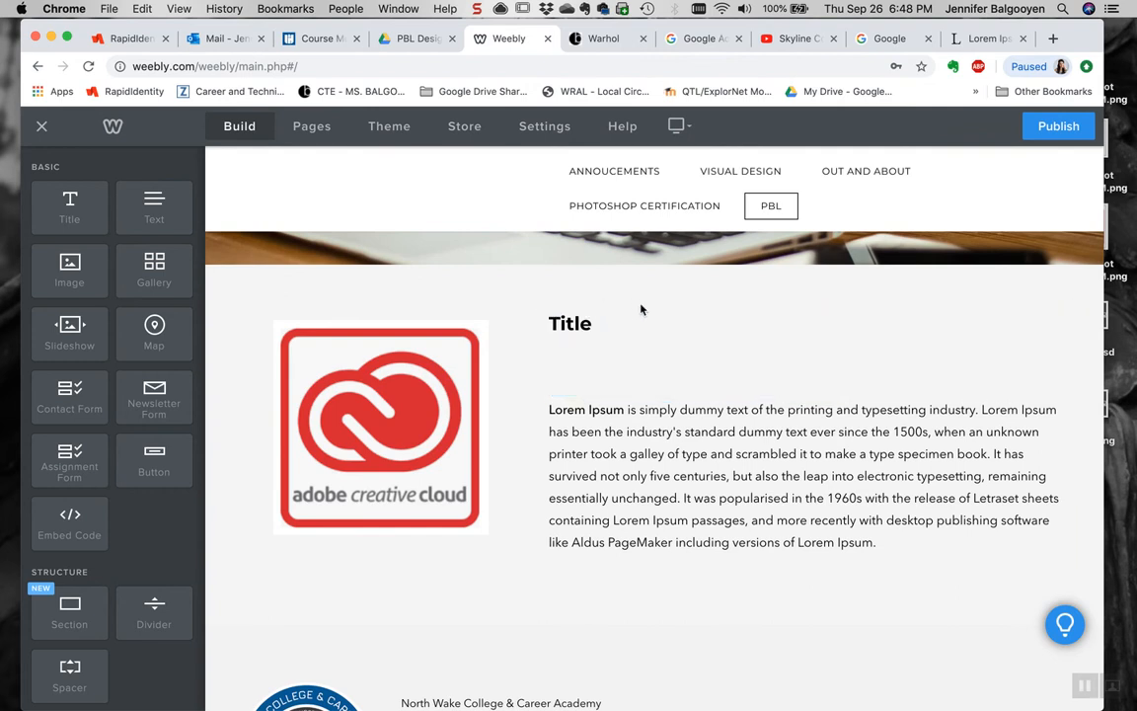
left_click_drag(800, 317, 793, 377)
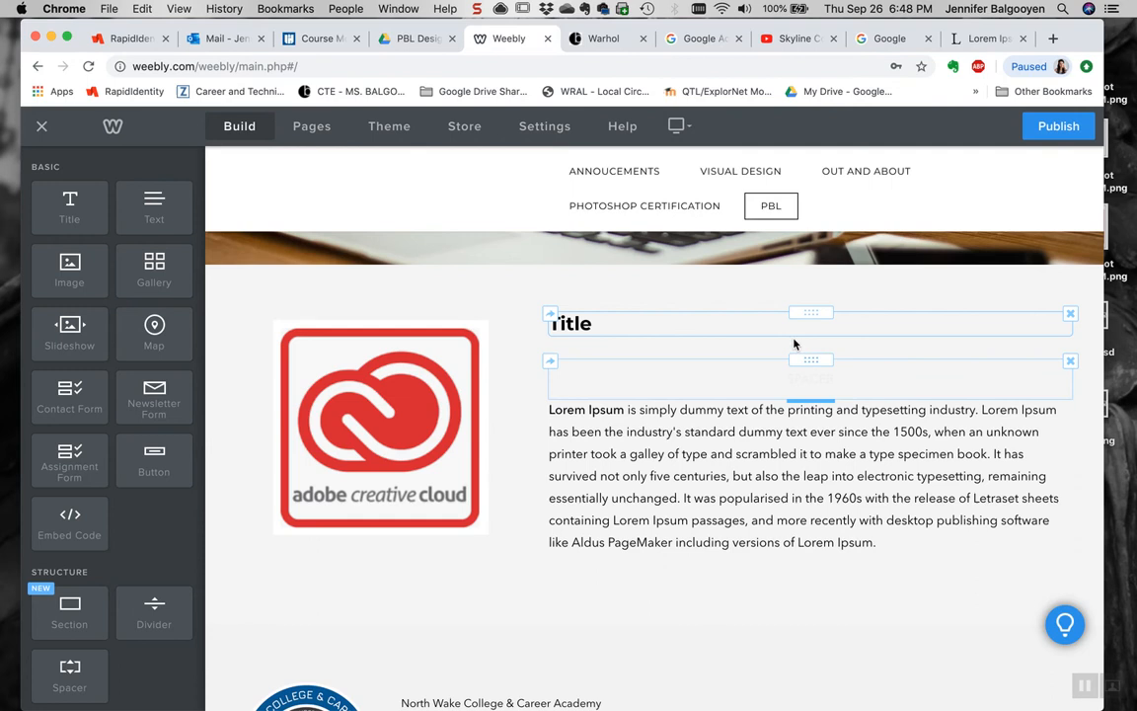
left_click_drag(803, 317, 790, 409)
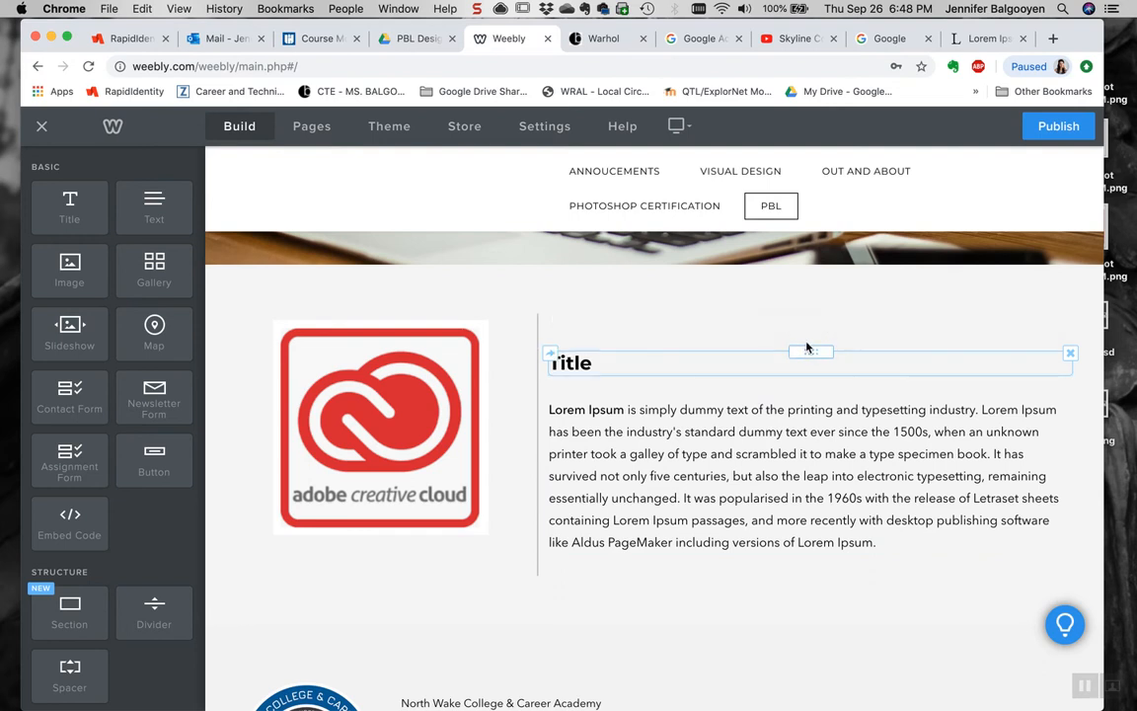
left_click_drag(803, 345, 801, 329)
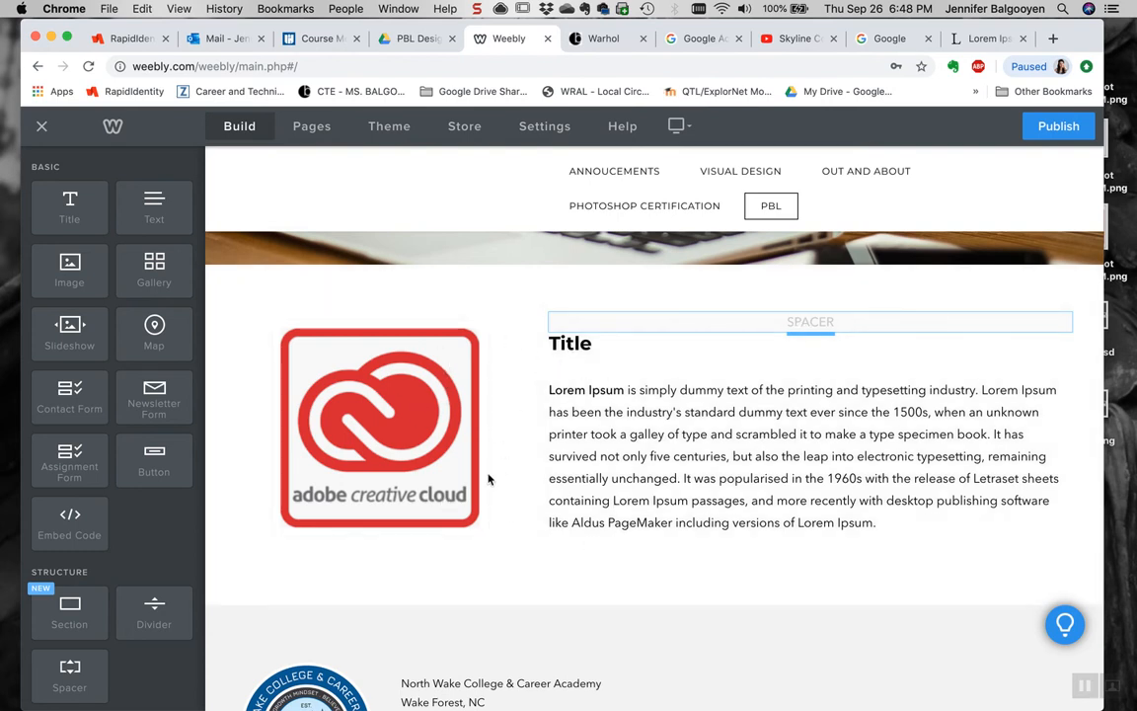
scroll(488, 479, "up", 4)
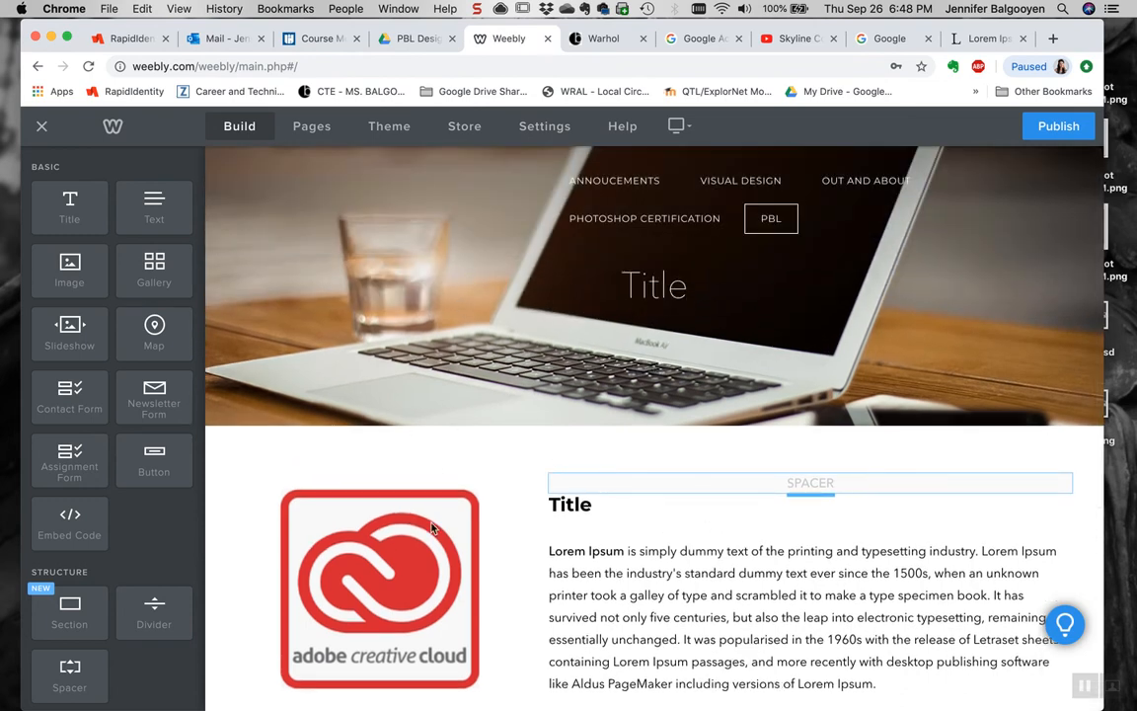
scroll(439, 576, "down", 5)
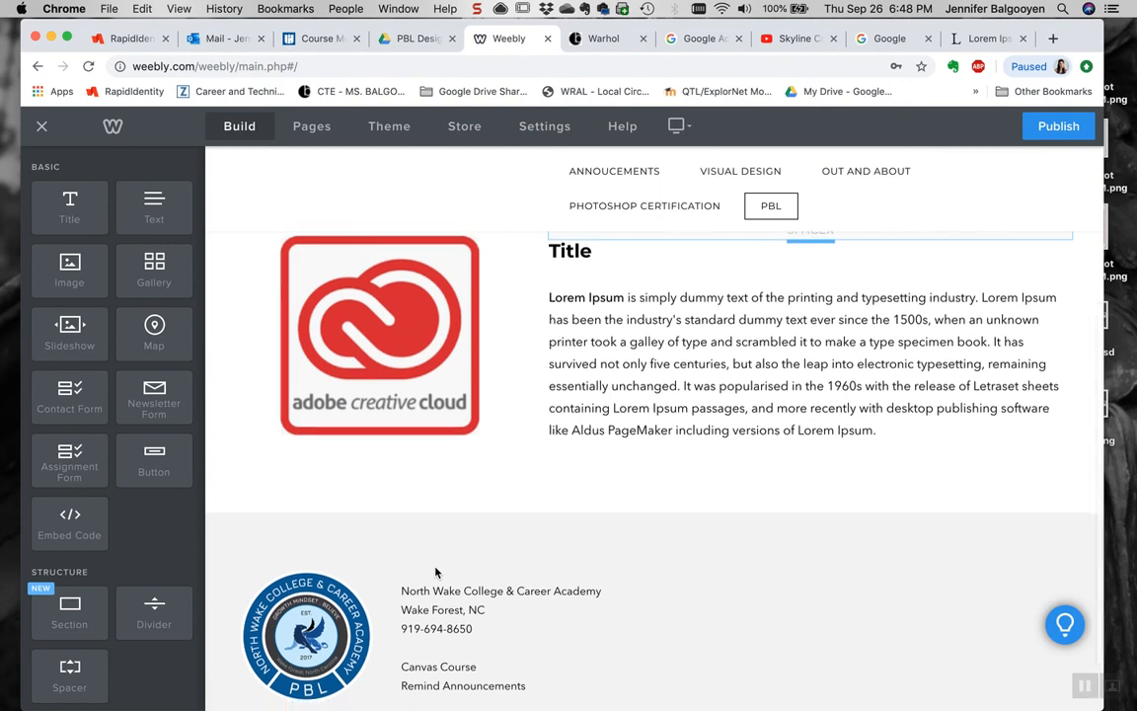
Review the PBL page layout from the header through the two-column body down to the footer
scroll(436, 571, "down", 1)
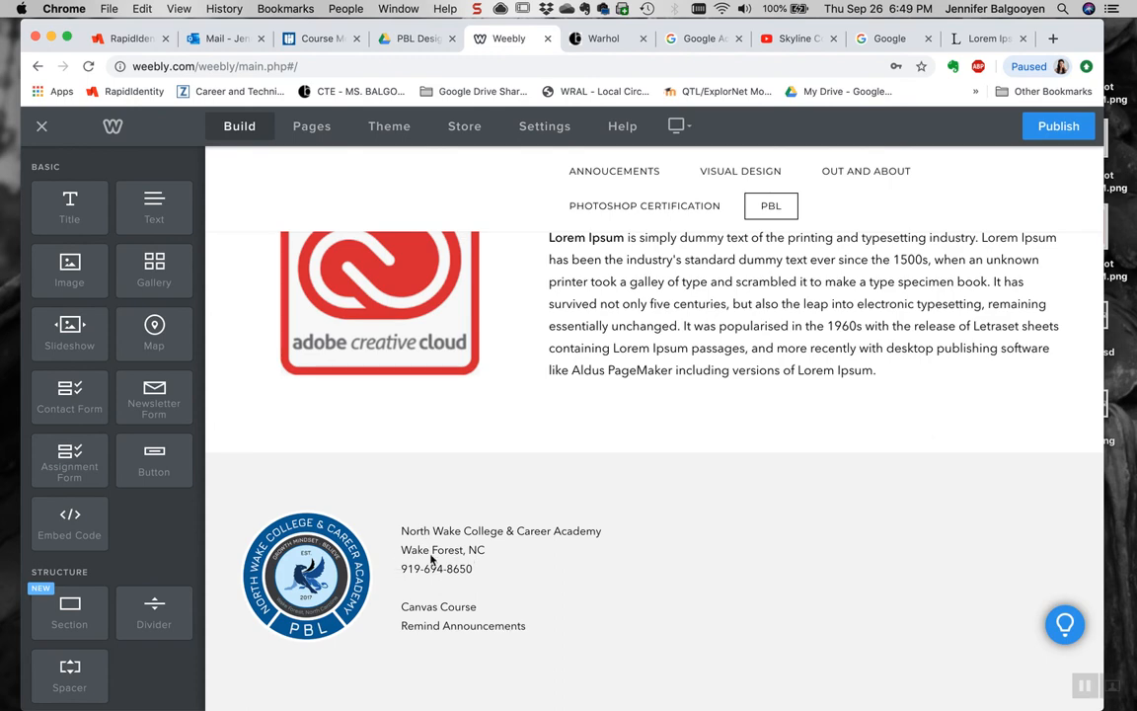
scroll(774, 589, "up", 5)
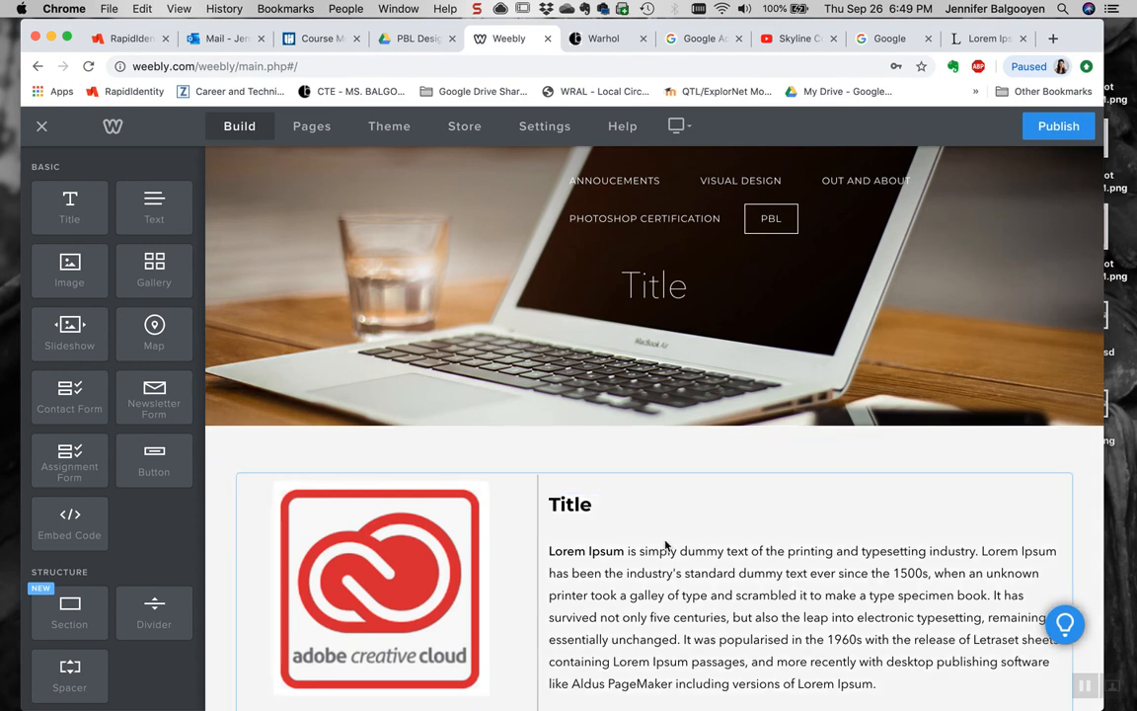
scroll(632, 513, "down", 2)
scroll(665, 540, "up", 2)
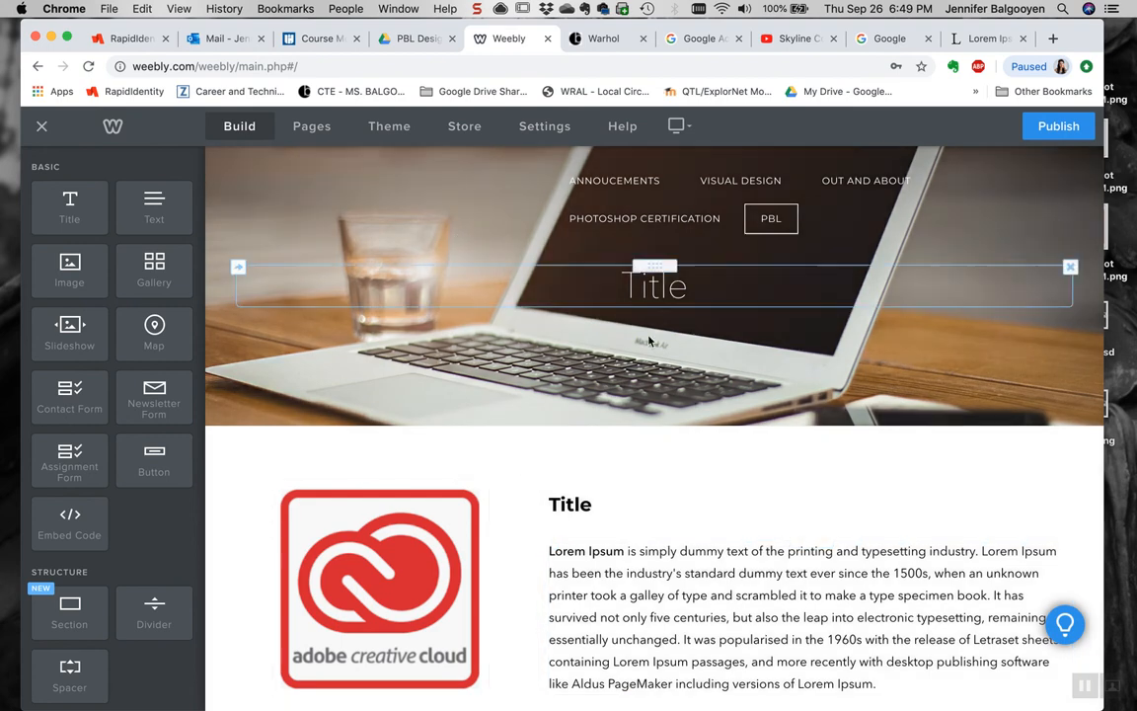
scroll(584, 645, "down", 2)
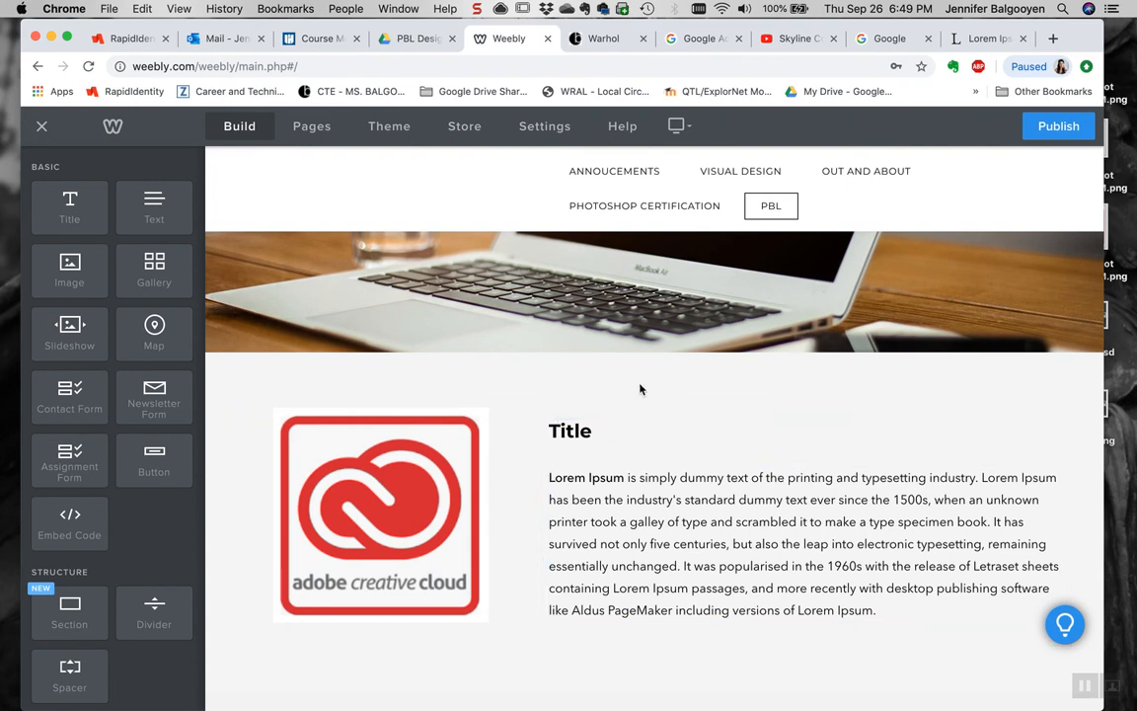
scroll(640, 389, "up", 2)
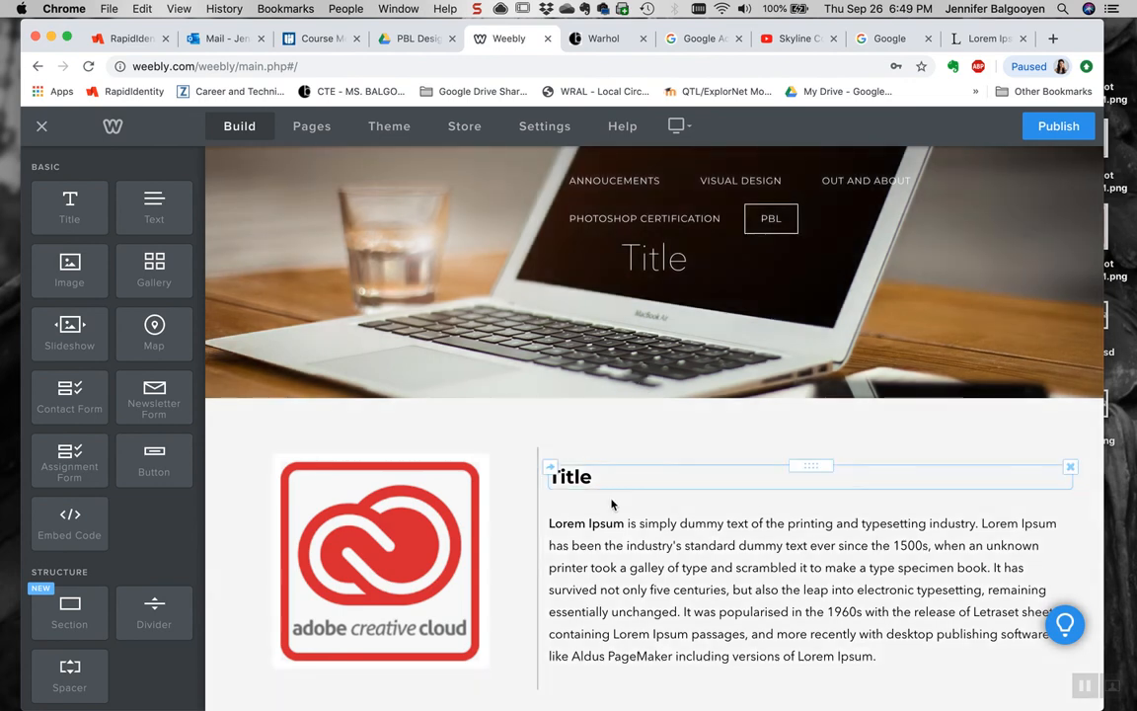
Resize the Adobe Creative Cloud logo image to be slightly smaller within its column
mouse_move(483, 654)
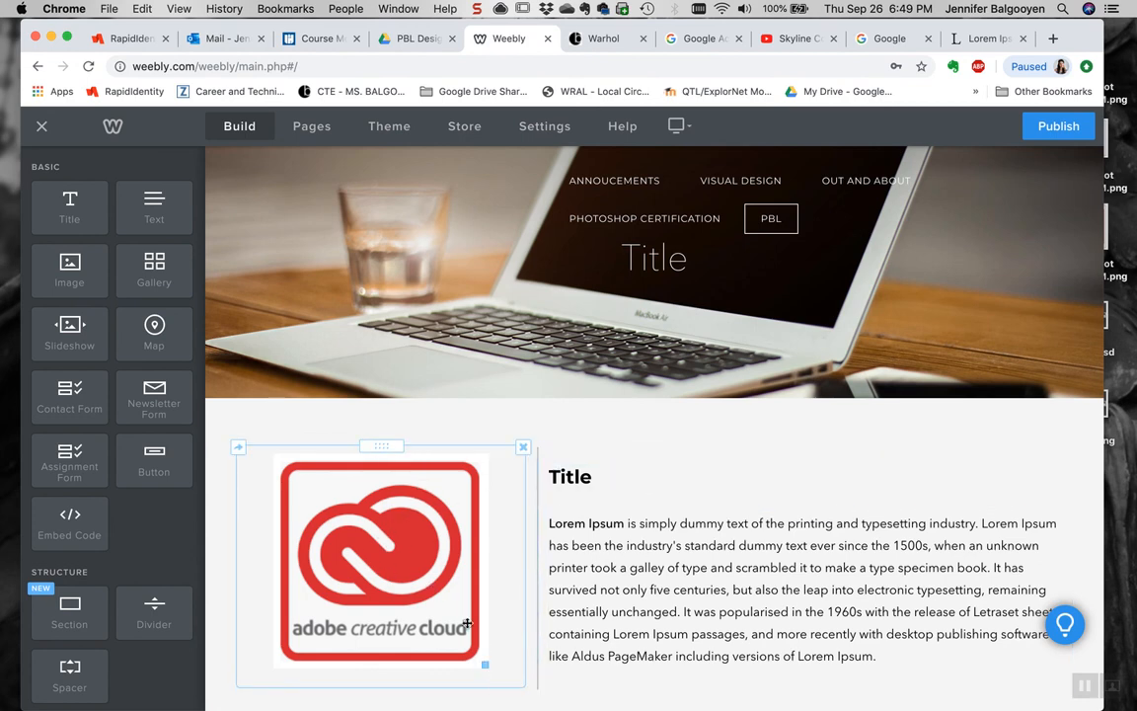
left_click_drag(486, 665, 460, 628)
left_click_drag(461, 617, 477, 658)
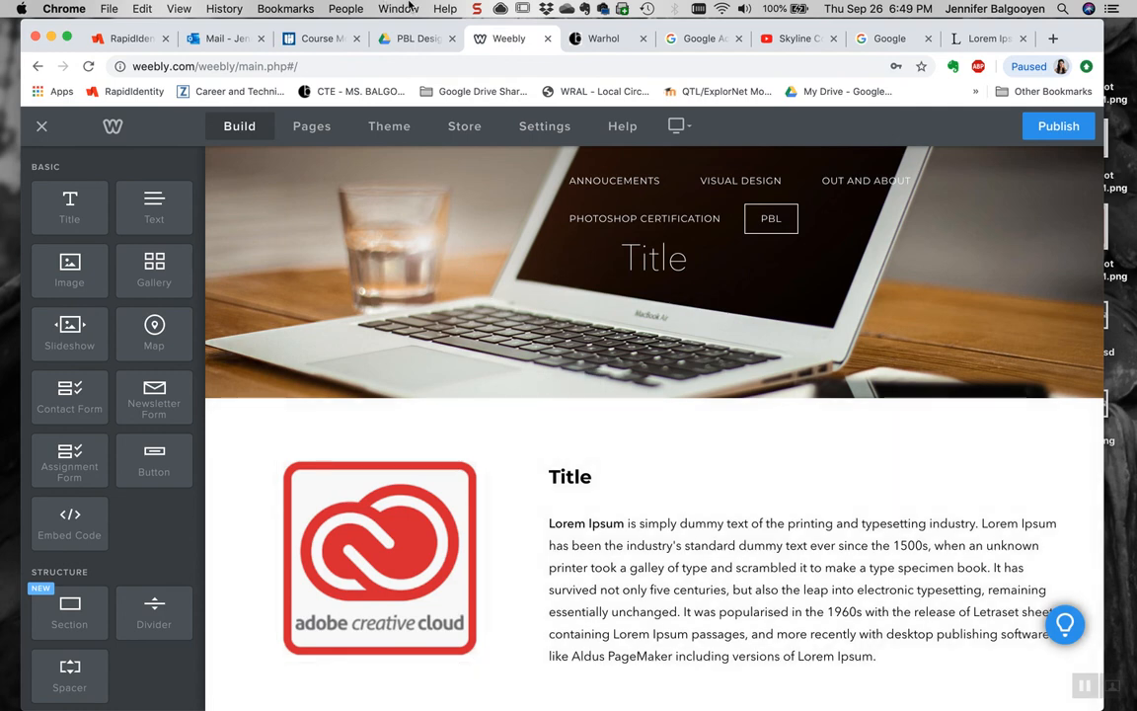
left_click(478, 9)
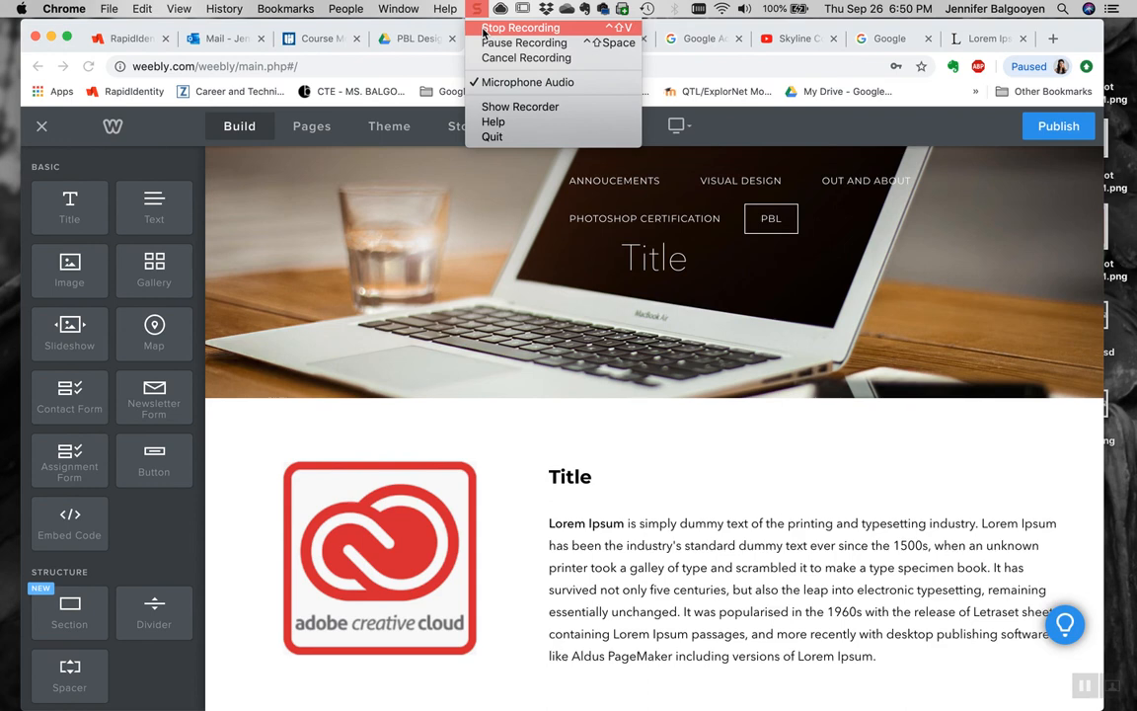
left_click(482, 29)
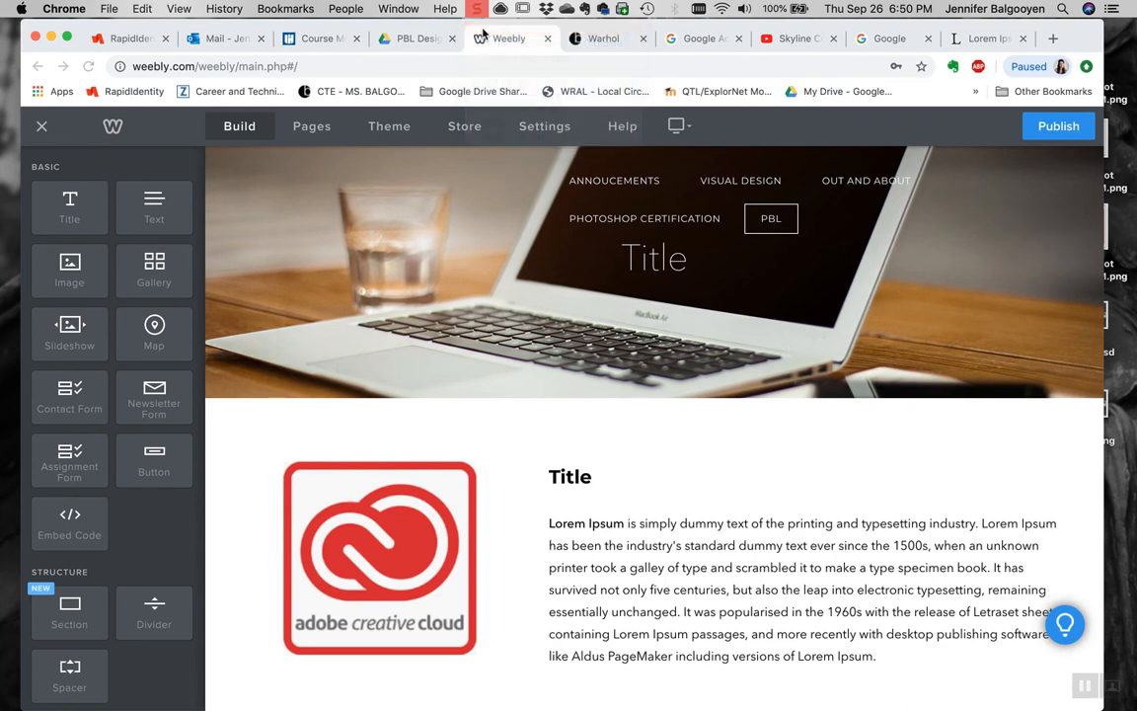